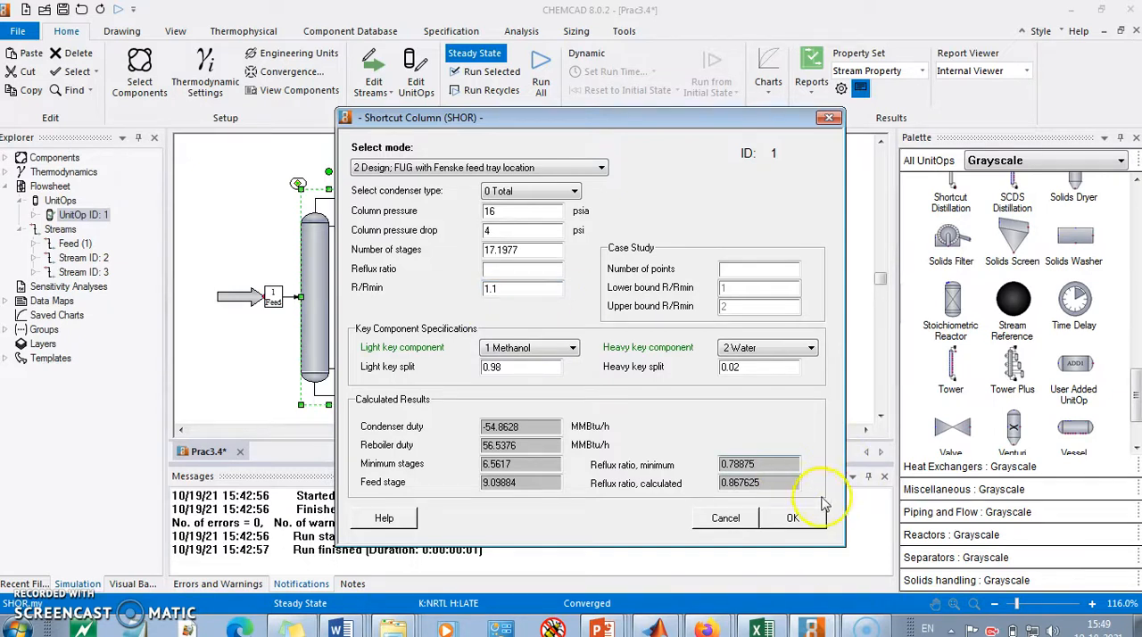
Step: Accept the shortcut column's settings and place an SCDS Distillation column on the flowsheet beside the existing column
click(793, 517)
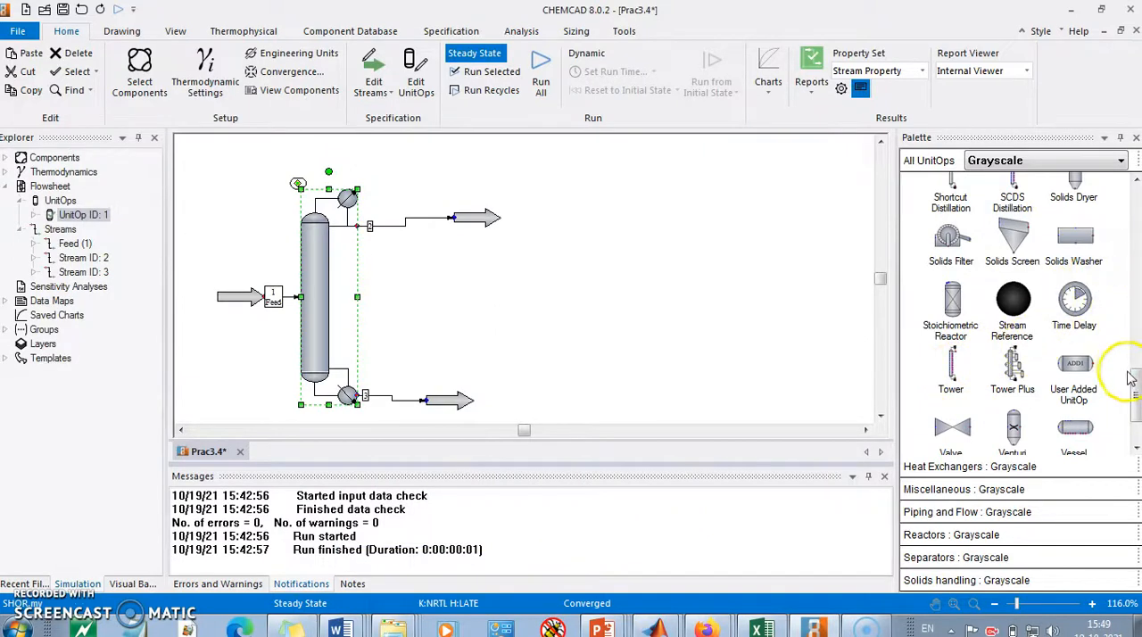
scroll(1070, 356, up, 3)
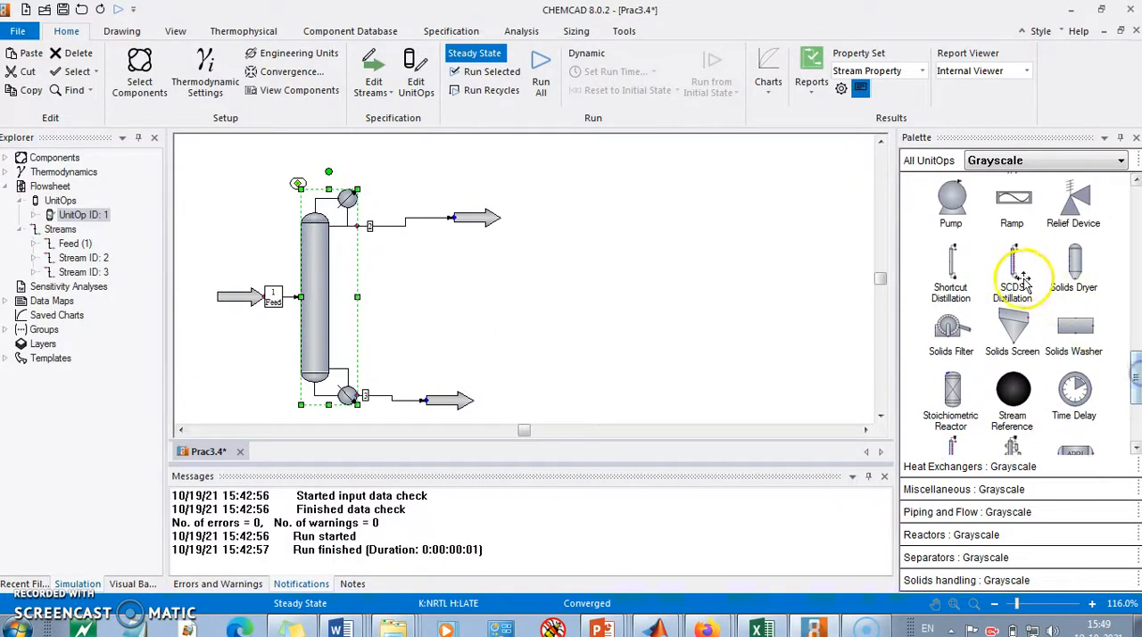
click(1013, 272)
click(667, 298)
click(765, 278)
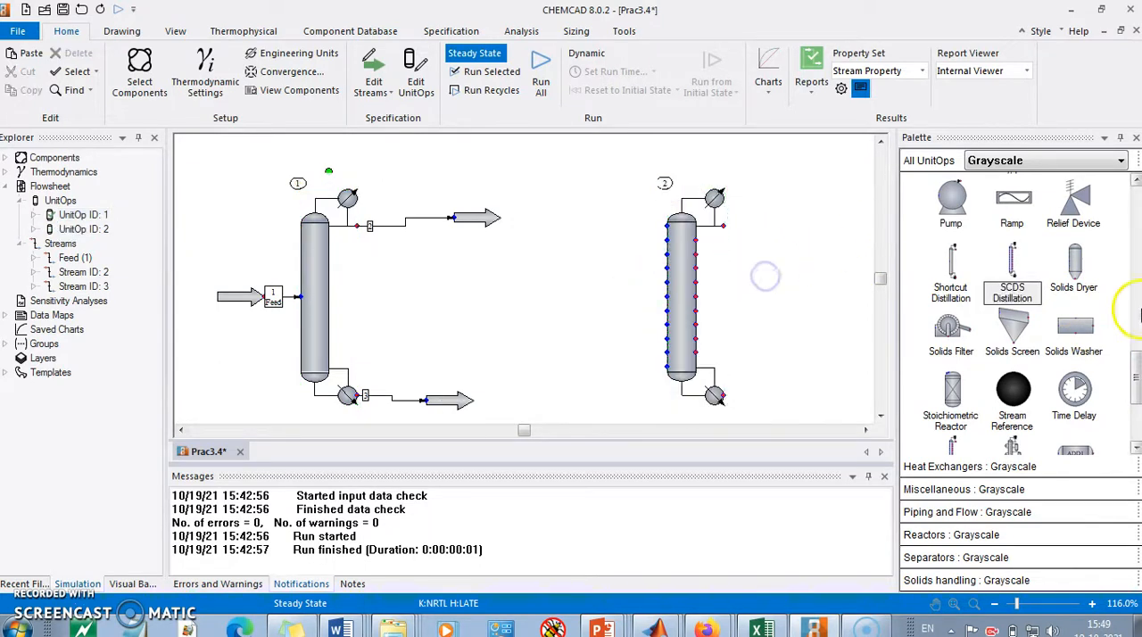
Step: Place a Feed arrow before the SCDS column and two Product arrows at its distillate and bottoms outlets
drag(1137, 383, 1136, 201)
click(951, 205)
click(540, 295)
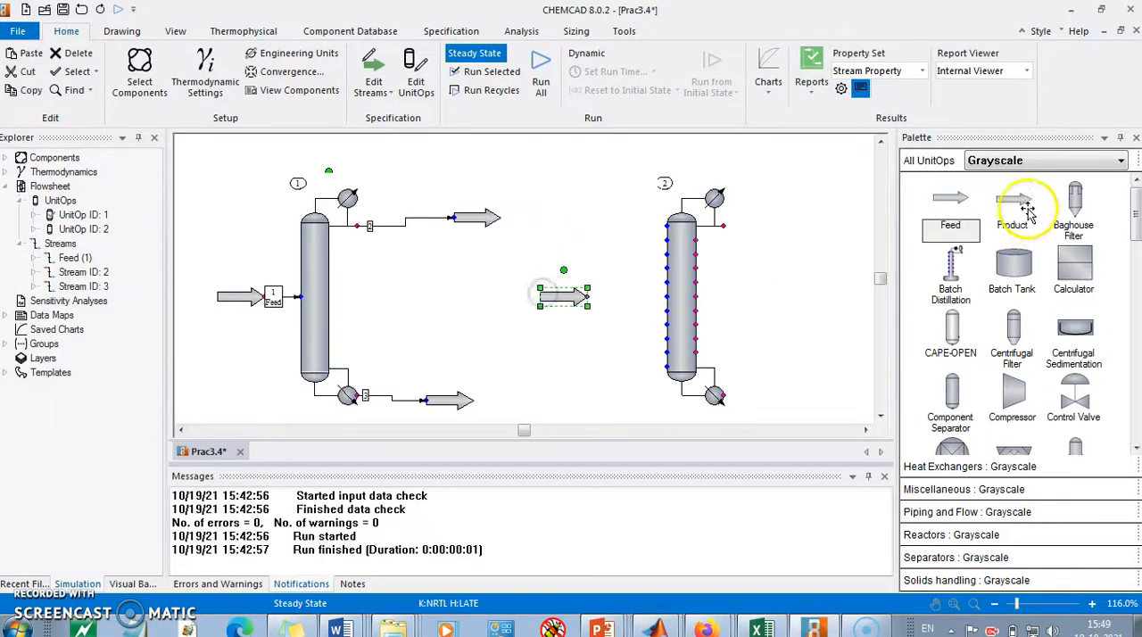
click(1011, 207)
click(778, 217)
click(1011, 204)
click(782, 398)
Step: Connect the feed arrow to the SCDS column and its condenser and reboiler outlets to the two product arrows
click(586, 297)
click(666, 296)
click(724, 224)
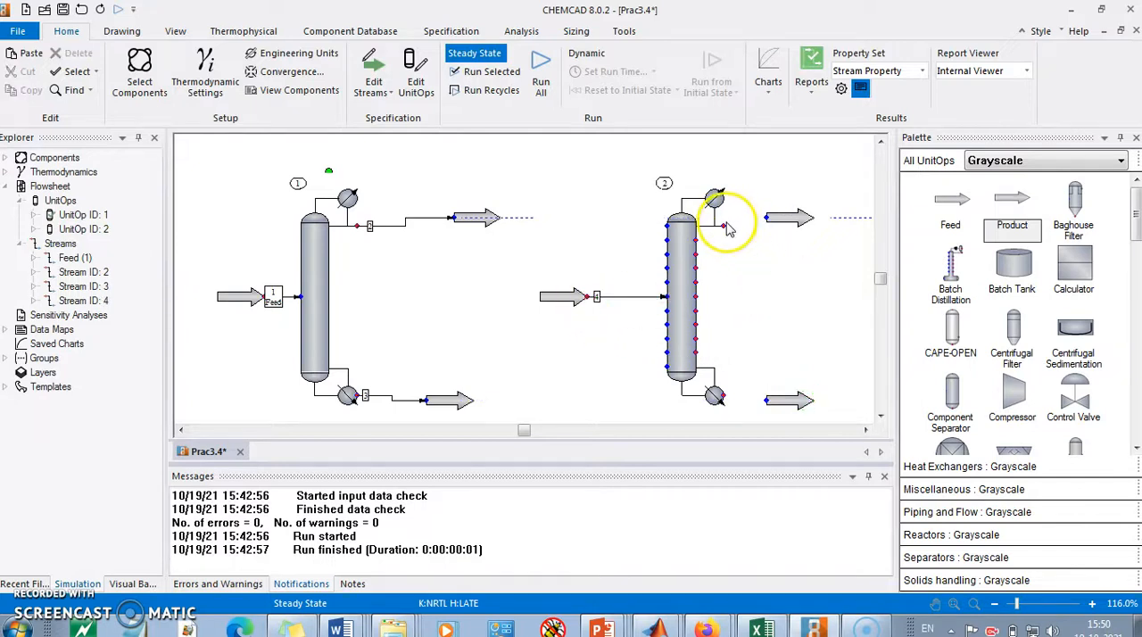
click(760, 219)
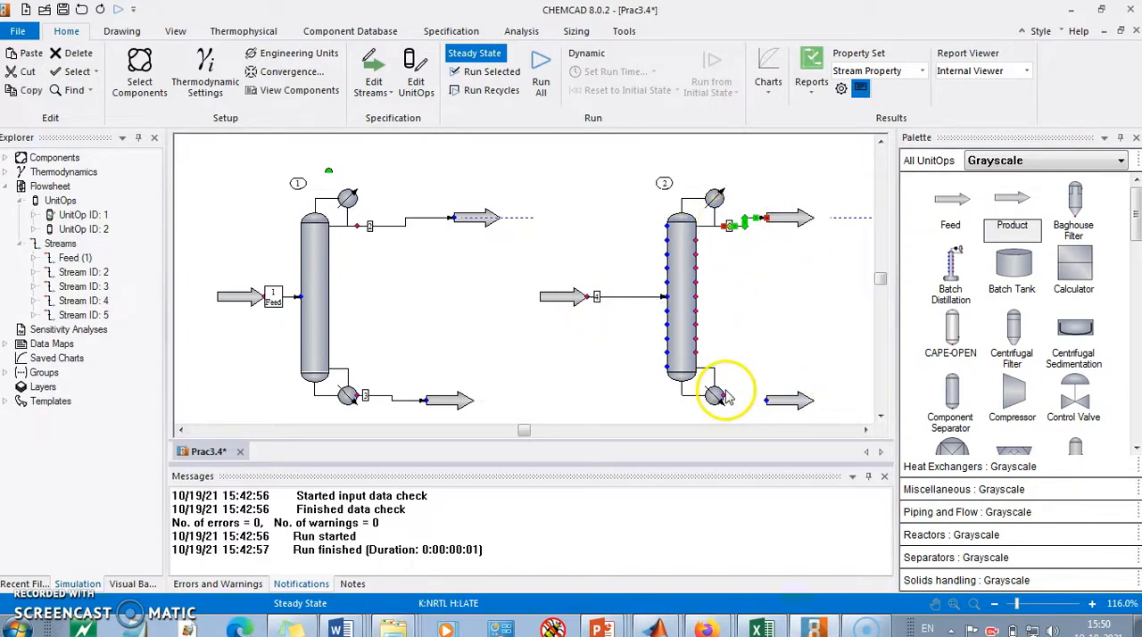
click(763, 401)
click(807, 318)
Step: Name the SCDS column's feed stream Feed_DC and set its pressure to 18 psia and vapor fraction to 0
click(562, 297)
double_click(564, 302)
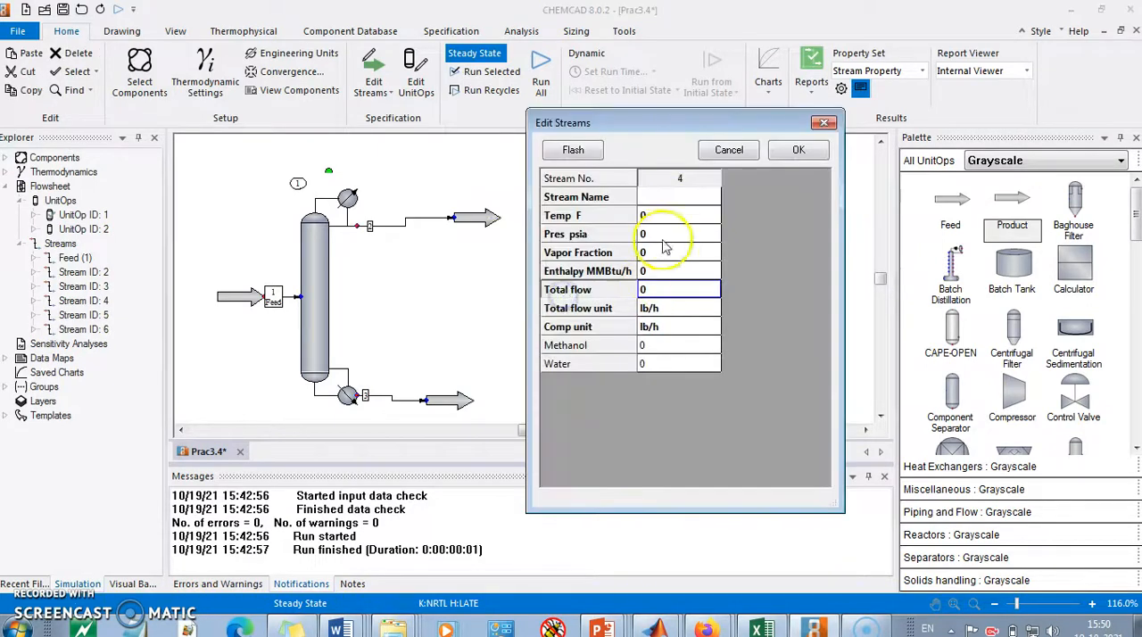
click(681, 174)
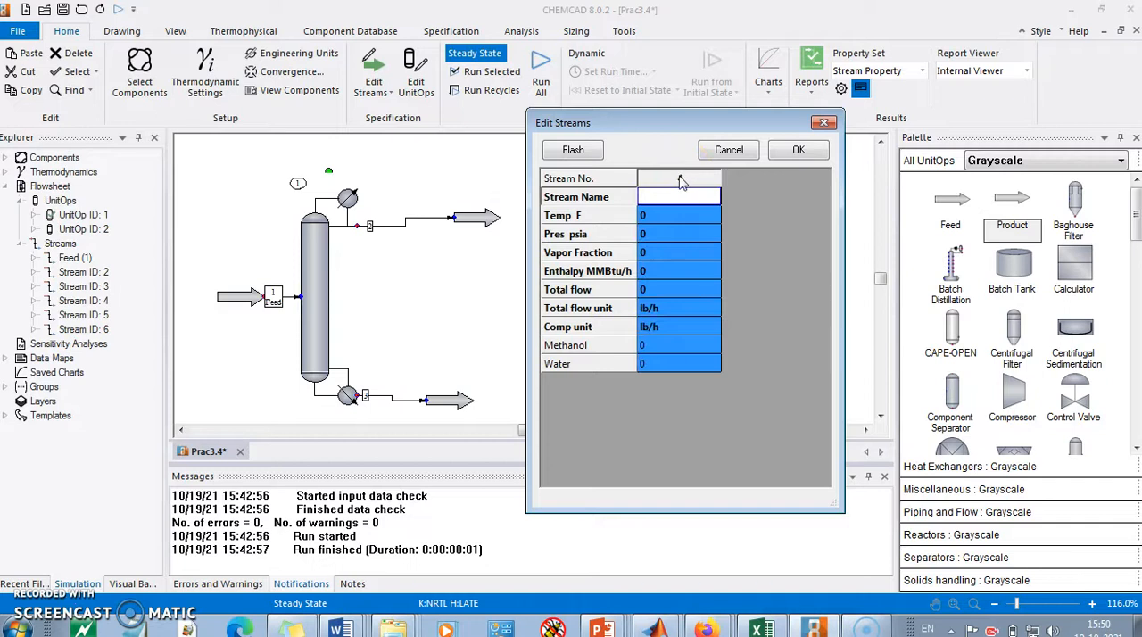
click(682, 201)
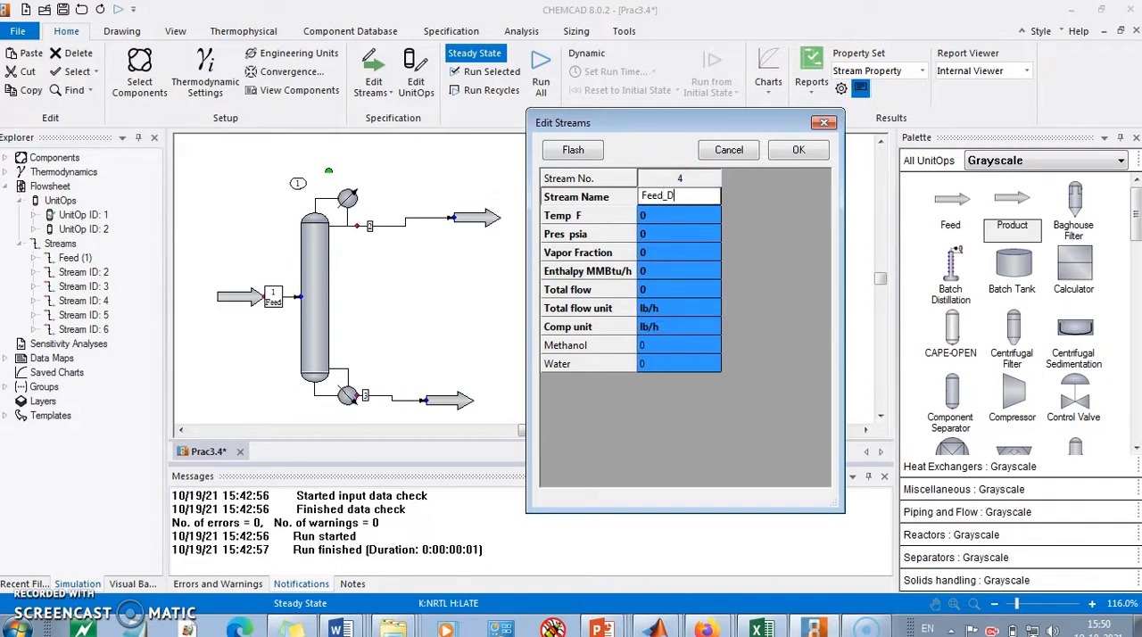
click(667, 236)
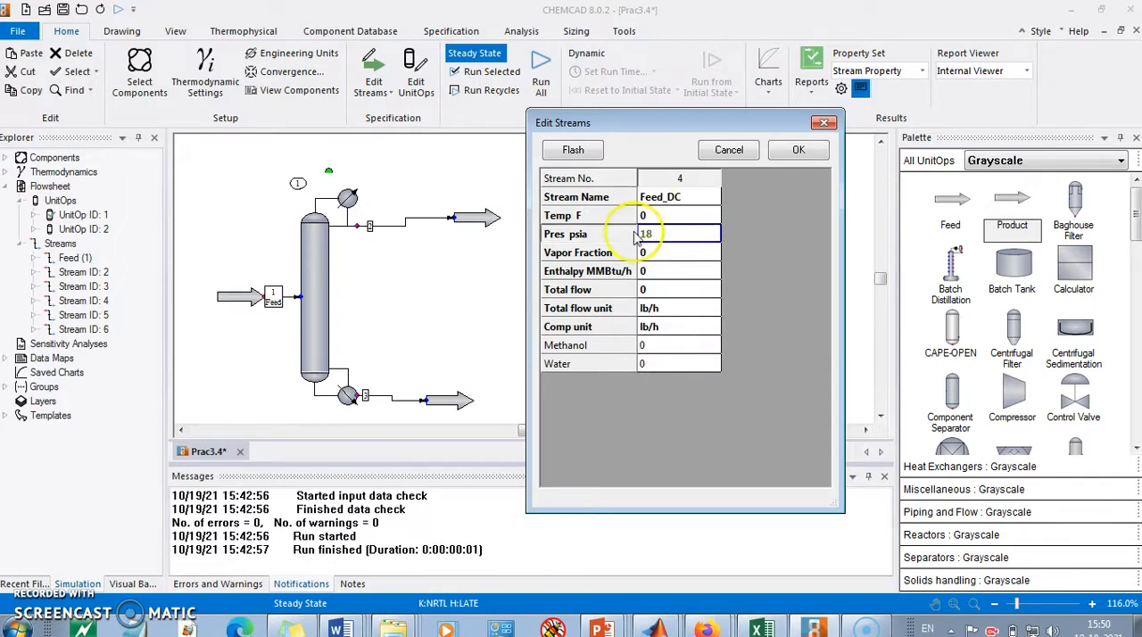
click(654, 253)
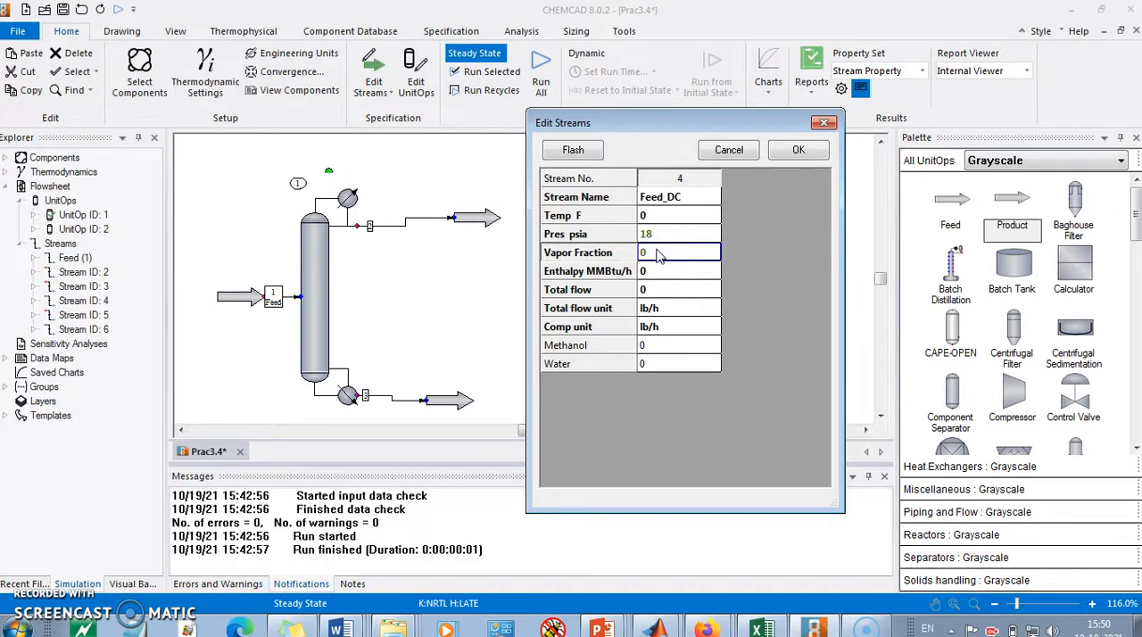
Step: Set the feed composition unit to mole fractions and enter 0.368 methanol and 0.632 water, per the problem statement
click(651, 290)
click(677, 327)
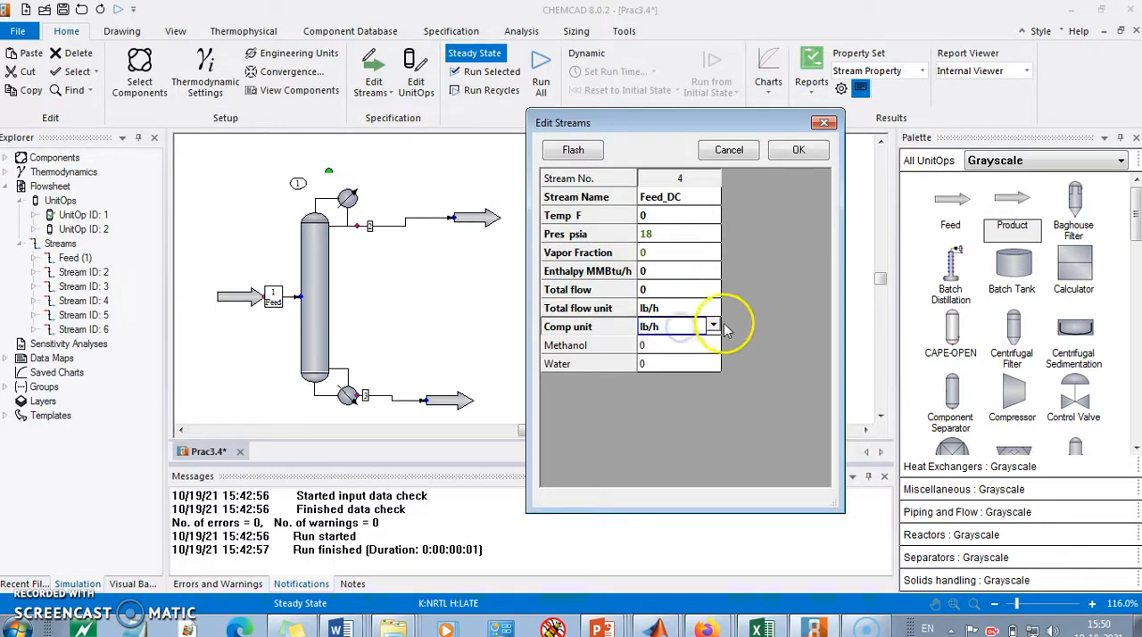
click(713, 327)
click(685, 423)
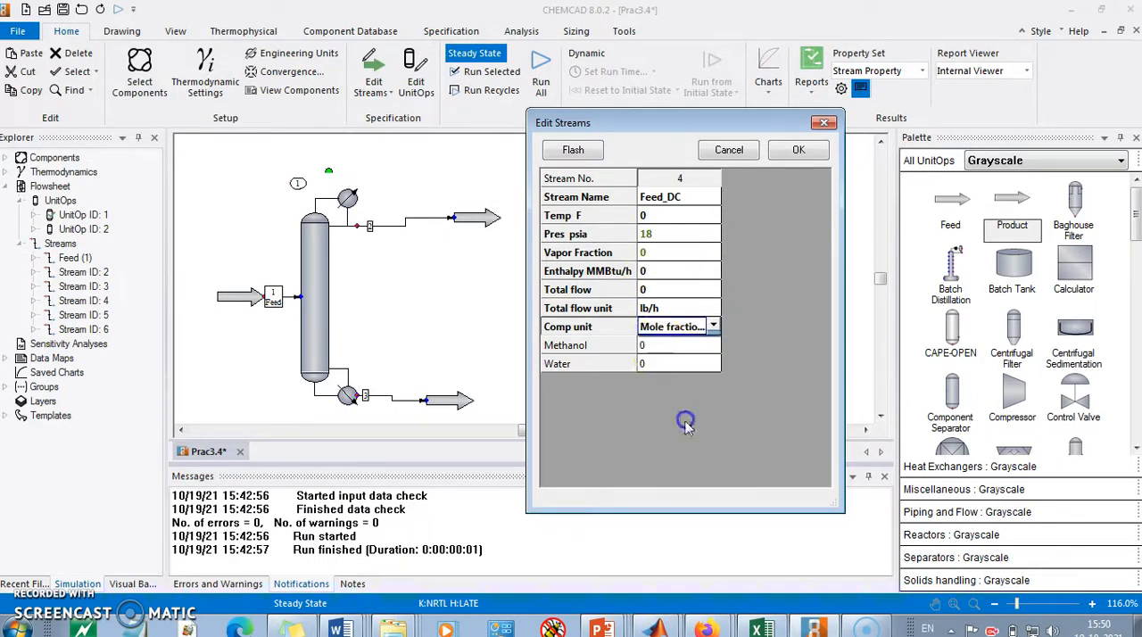
click(658, 345)
key(alt+Tab)
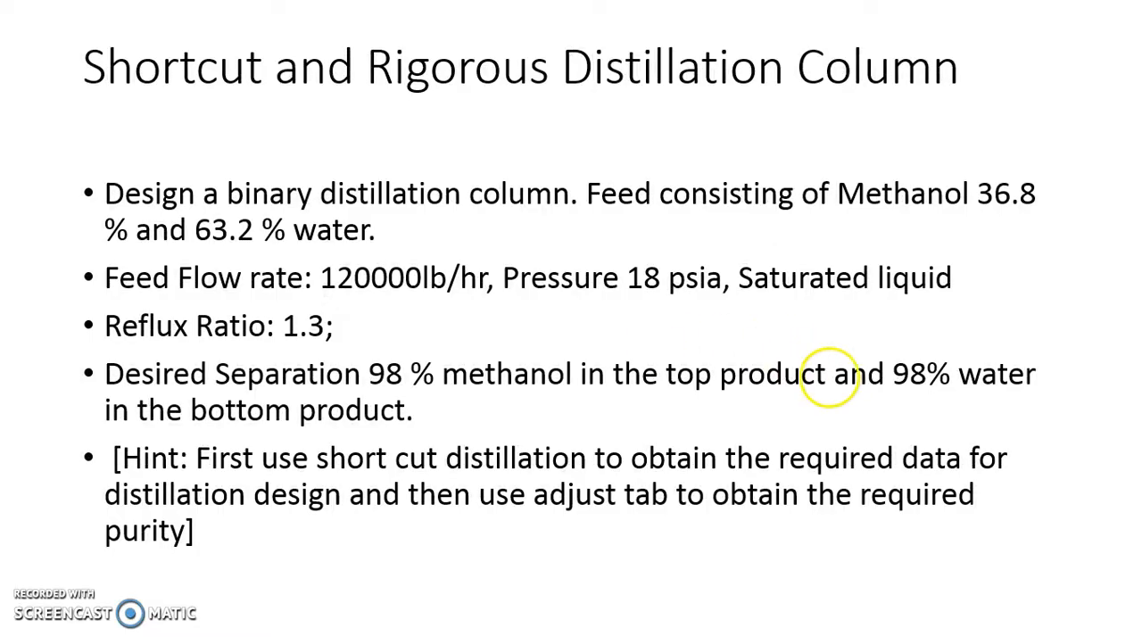
key(alt+Tab)
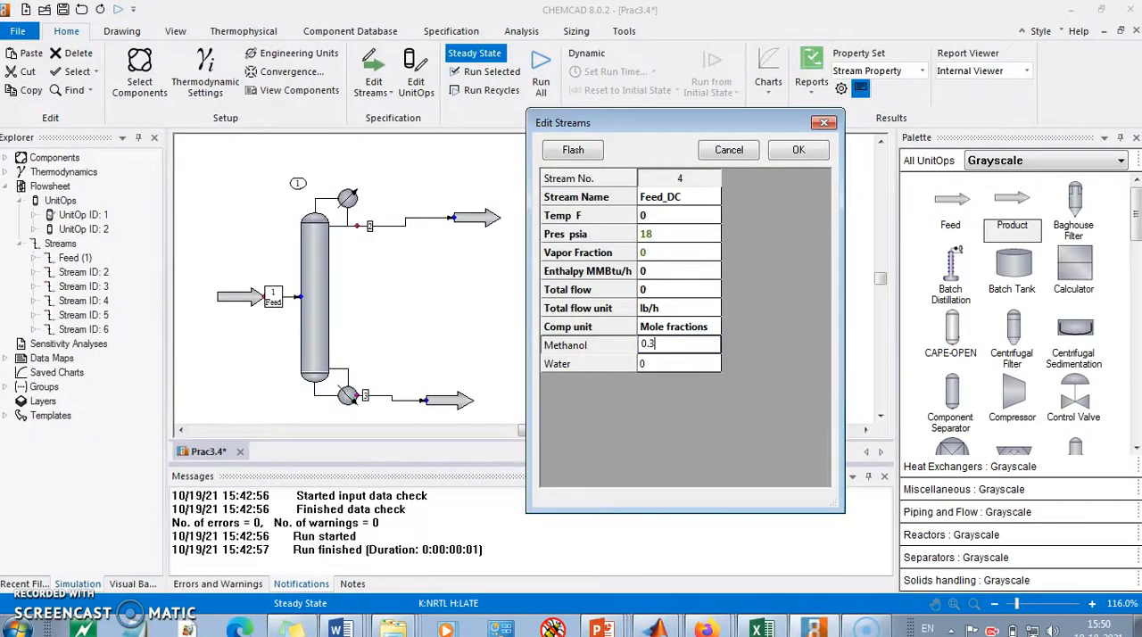
click(662, 365)
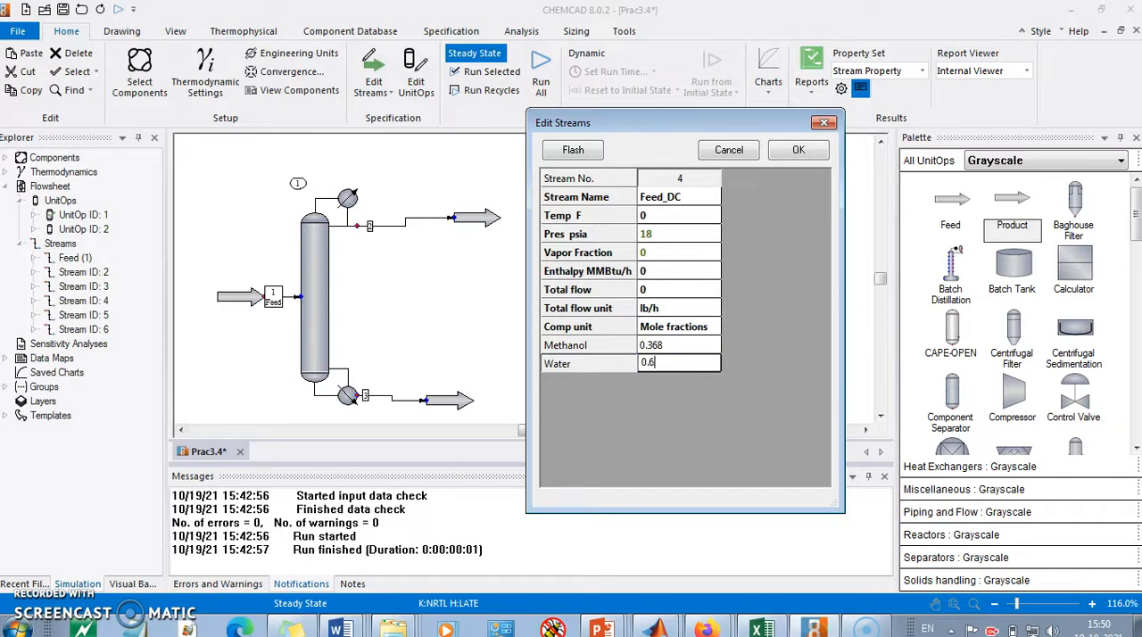
Step: Set the feed stream's total flow to 120000 lb/h, flash the stream and accept its data
click(667, 291)
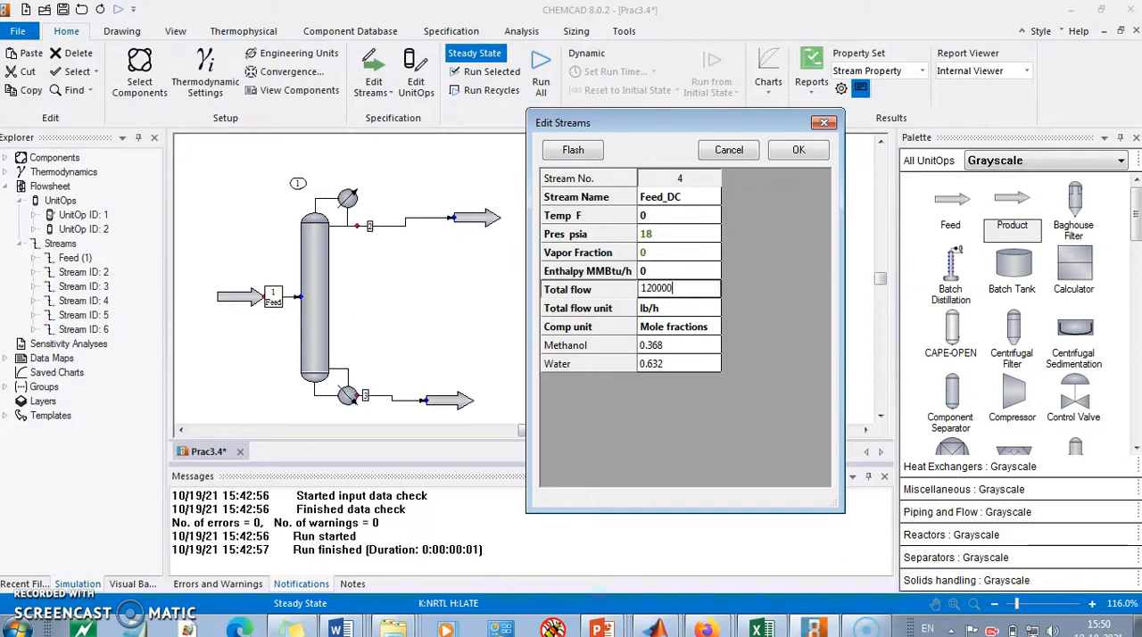
click(546, 150)
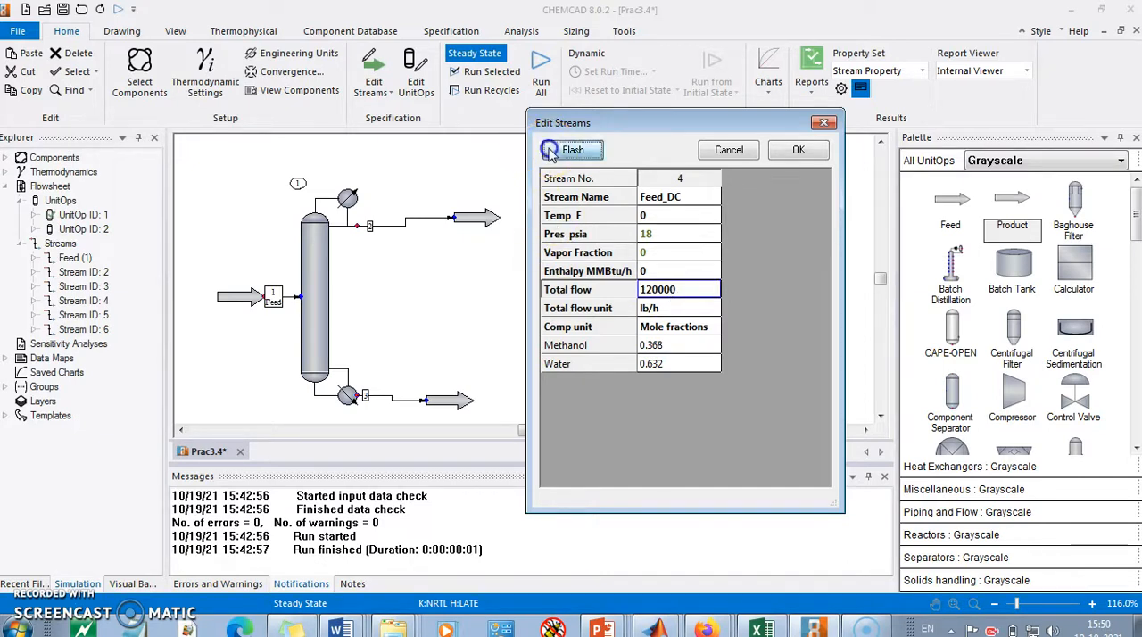
click(799, 152)
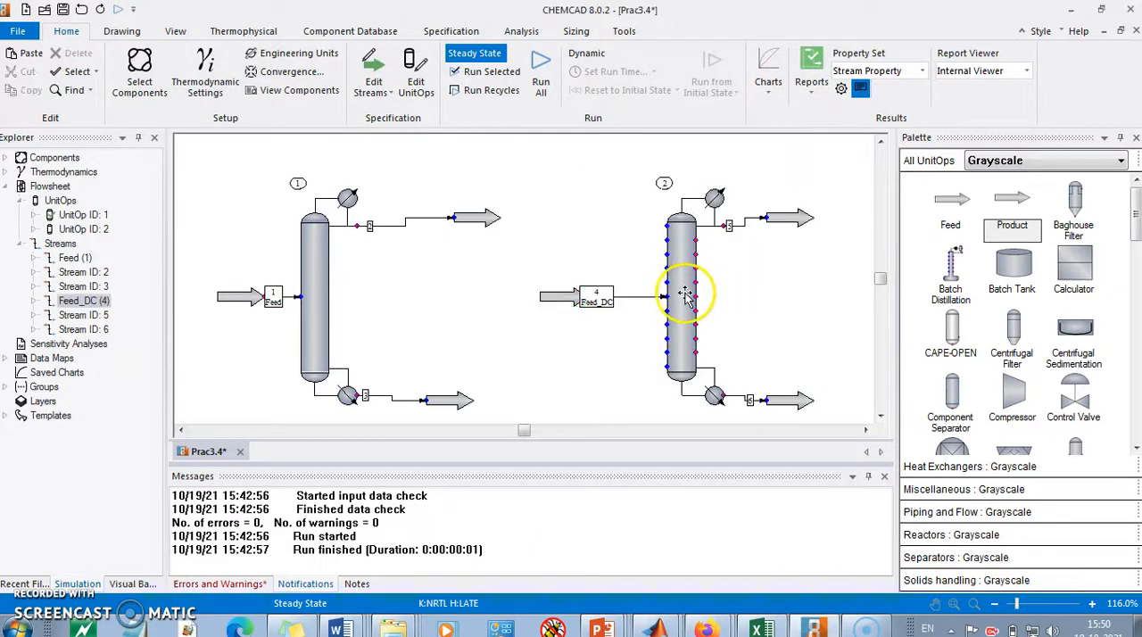
Step: Set the SCDS column's top pressure to 16 psia, condenser pressure drop to 4 psi, 18 stages and feed stage 9
double_click(682, 300)
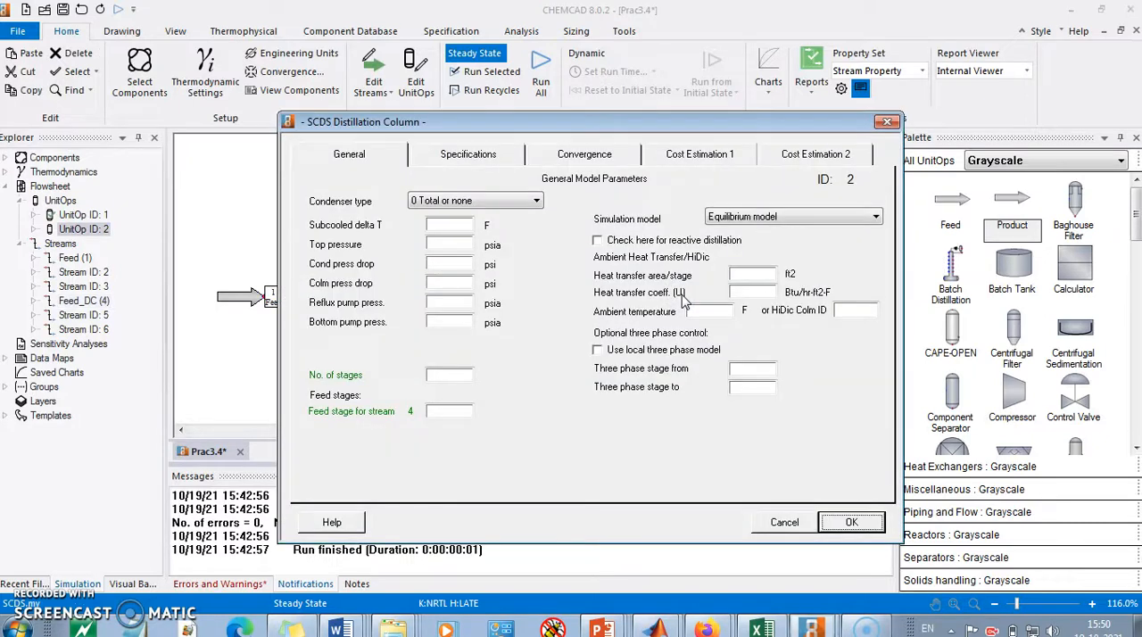
click(443, 246)
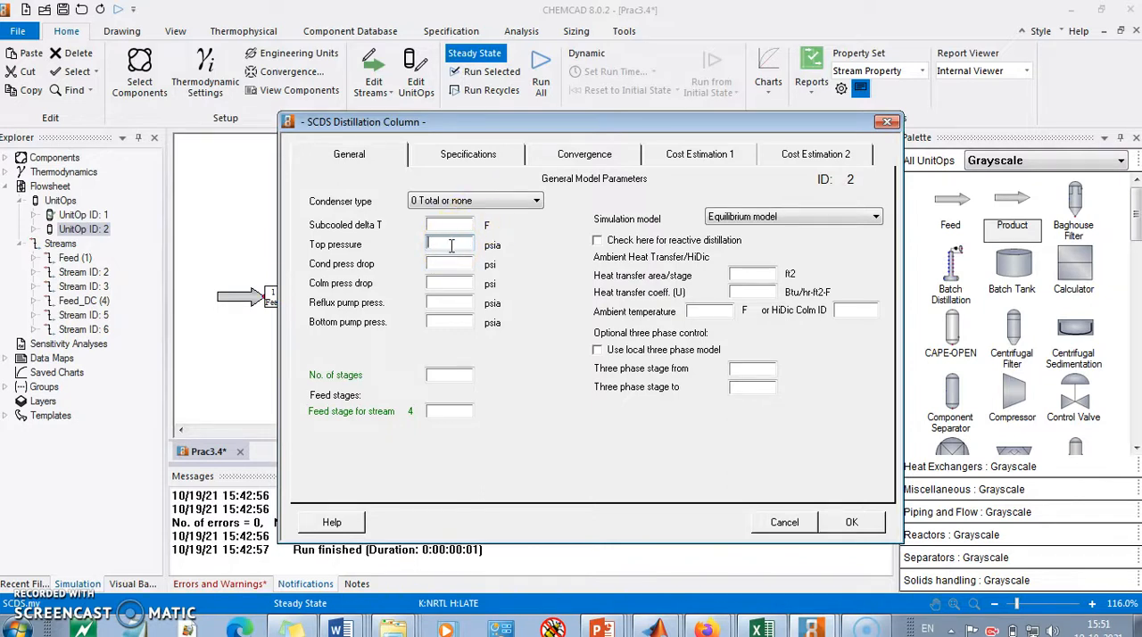
click(440, 261)
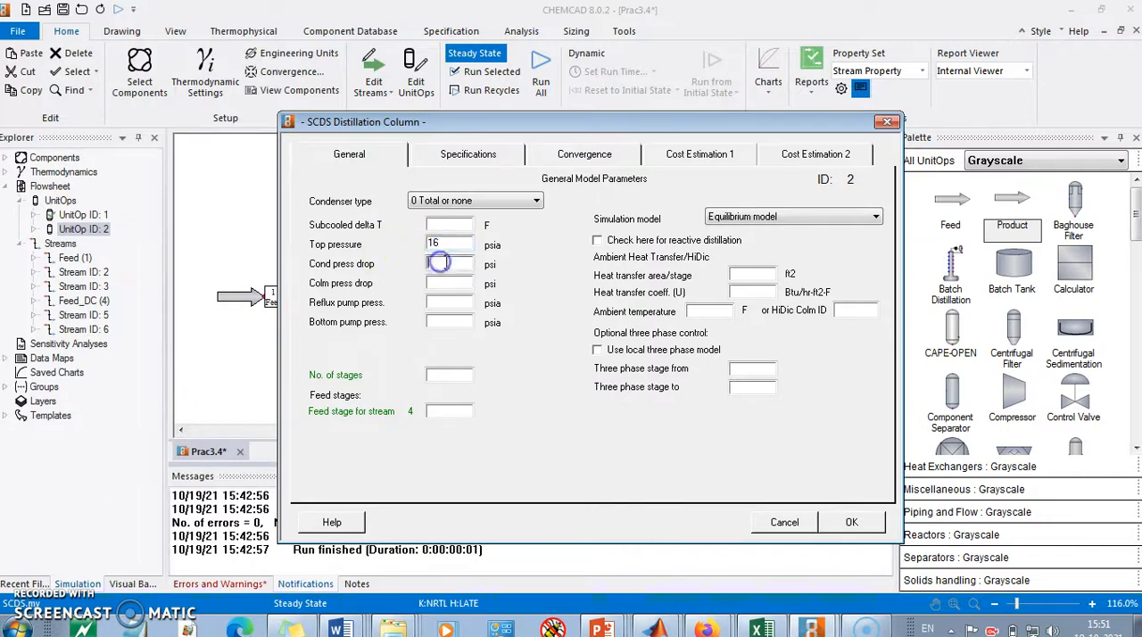
click(452, 377)
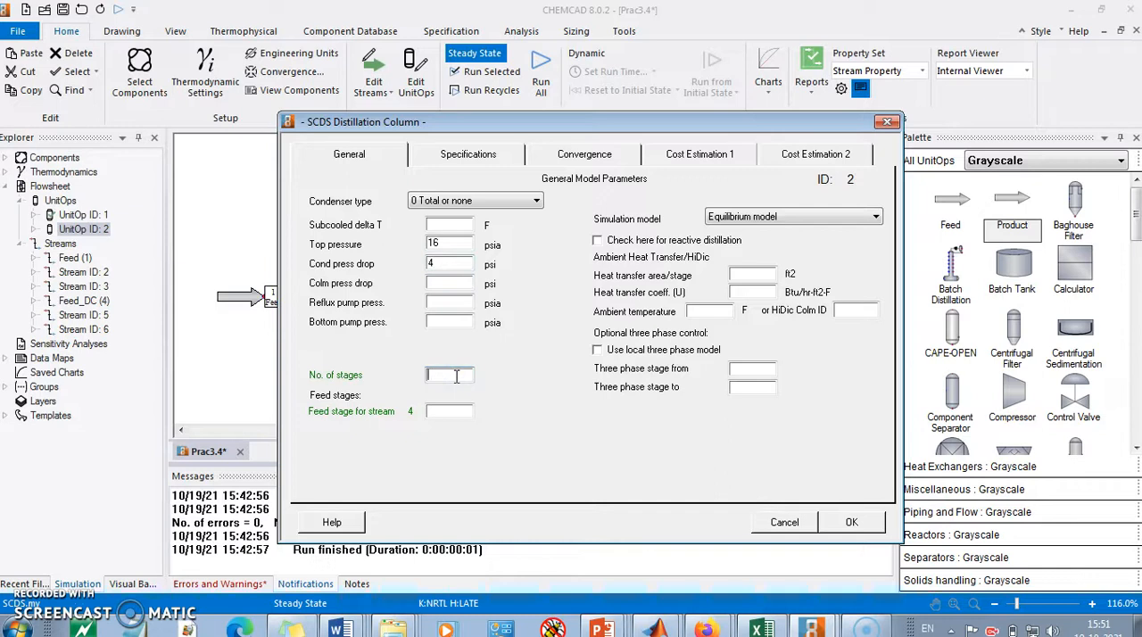
click(455, 412)
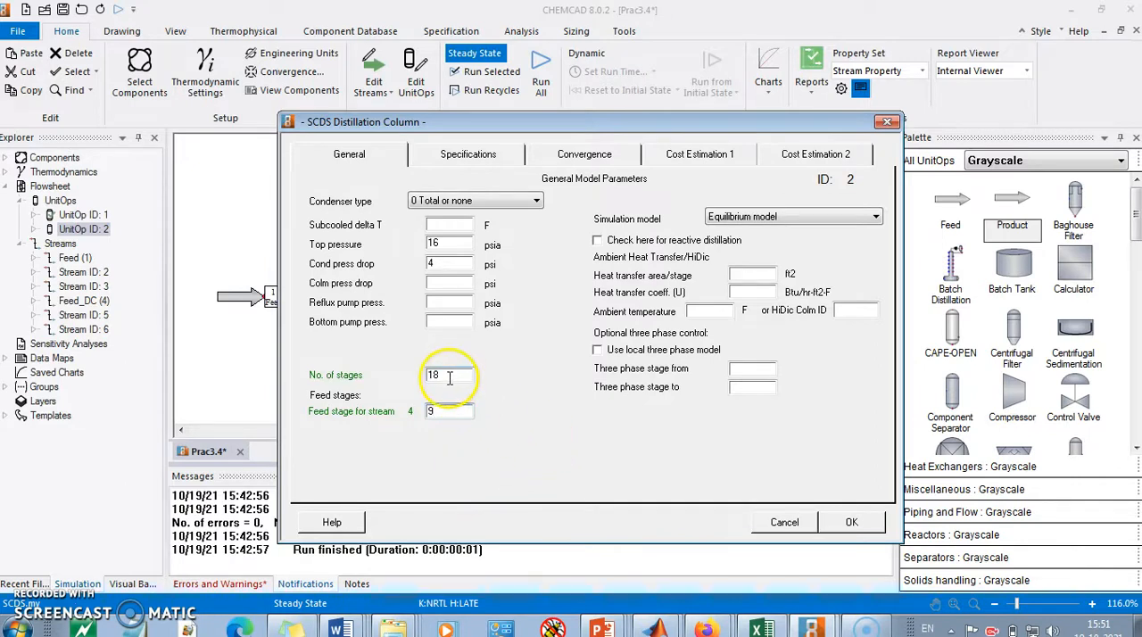
double_click(451, 409)
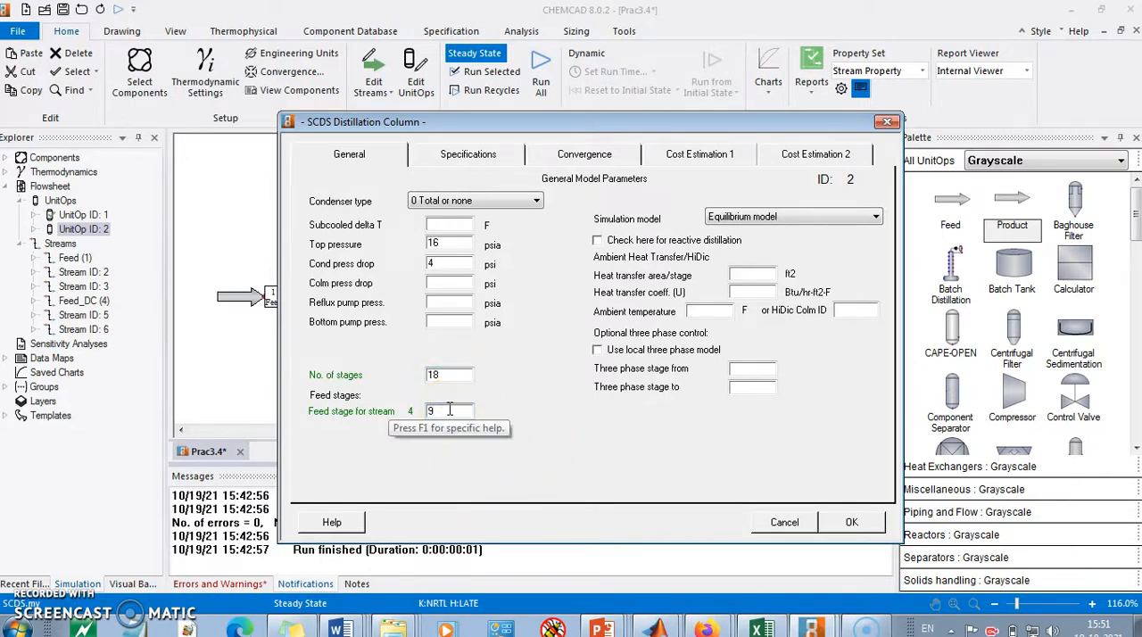
click(676, 454)
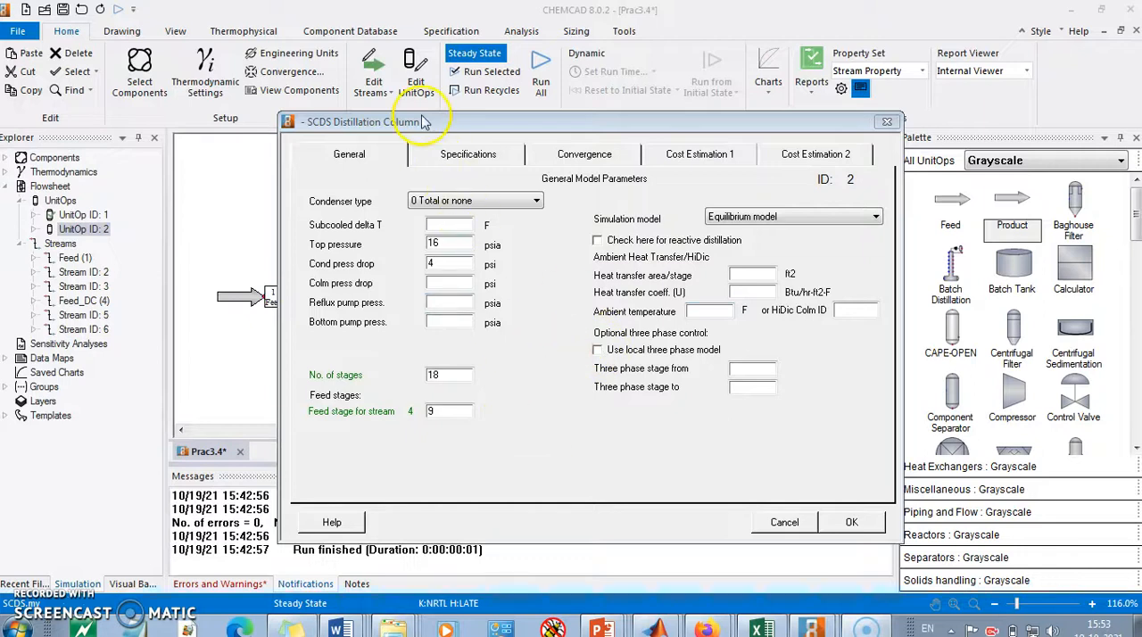
Step: Specify the condenser by distillate component mole fraction, with 0.98 for methanol
click(461, 157)
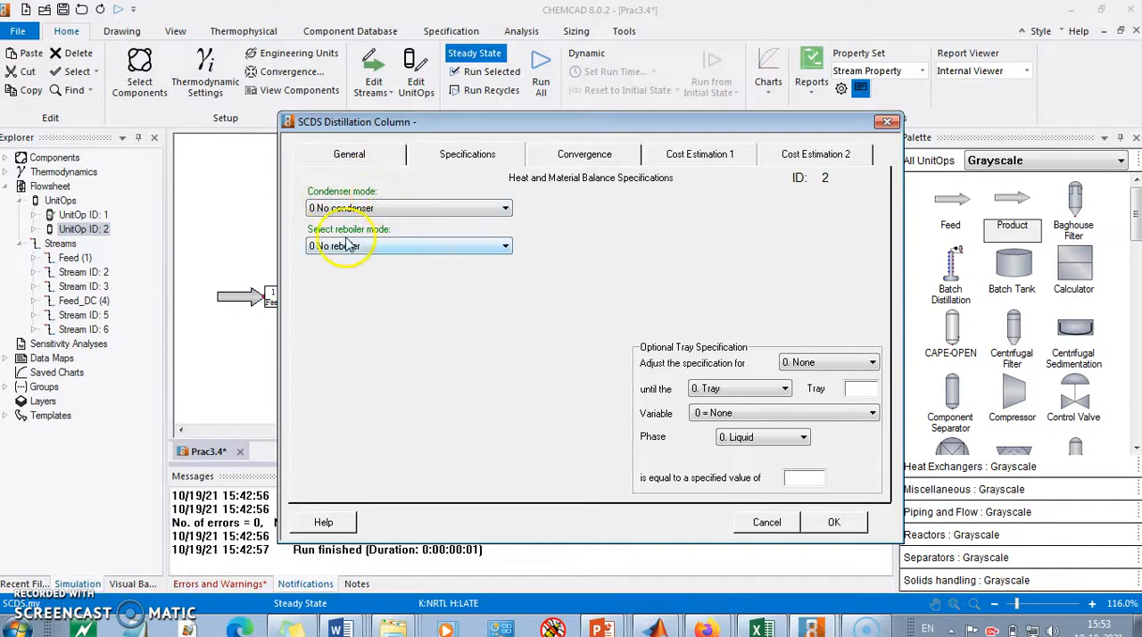
click(455, 212)
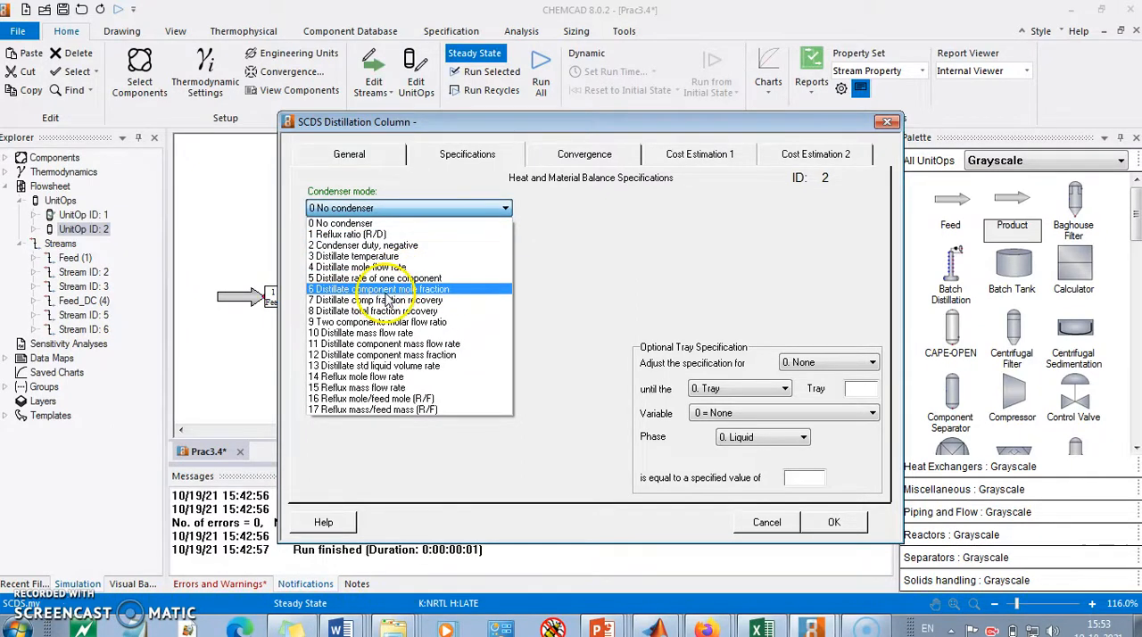
click(404, 291)
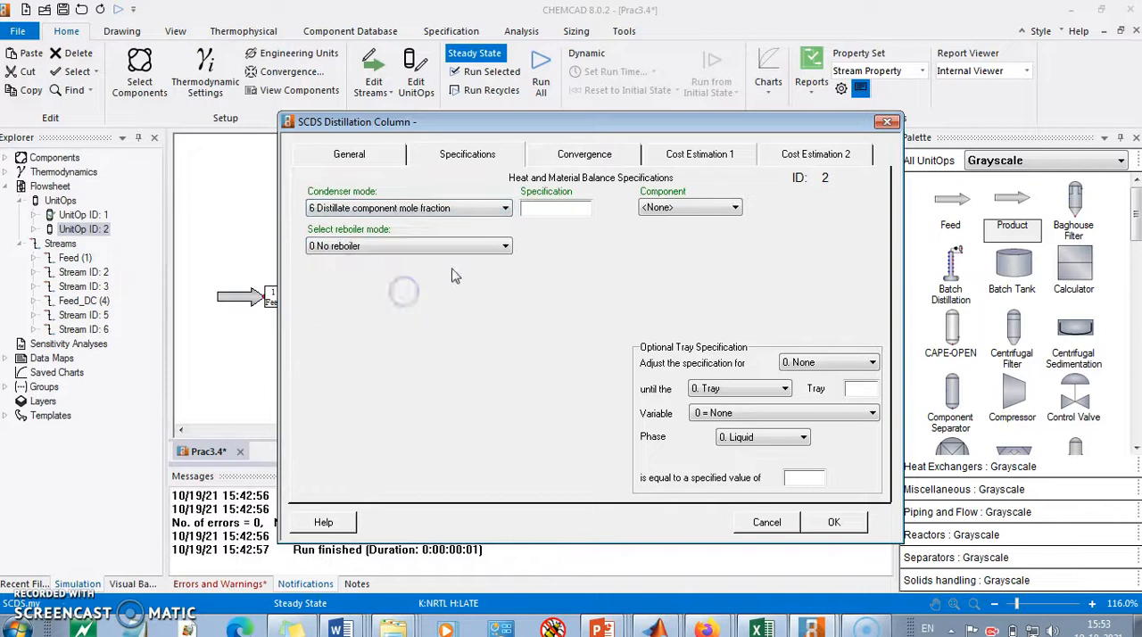
click(591, 210)
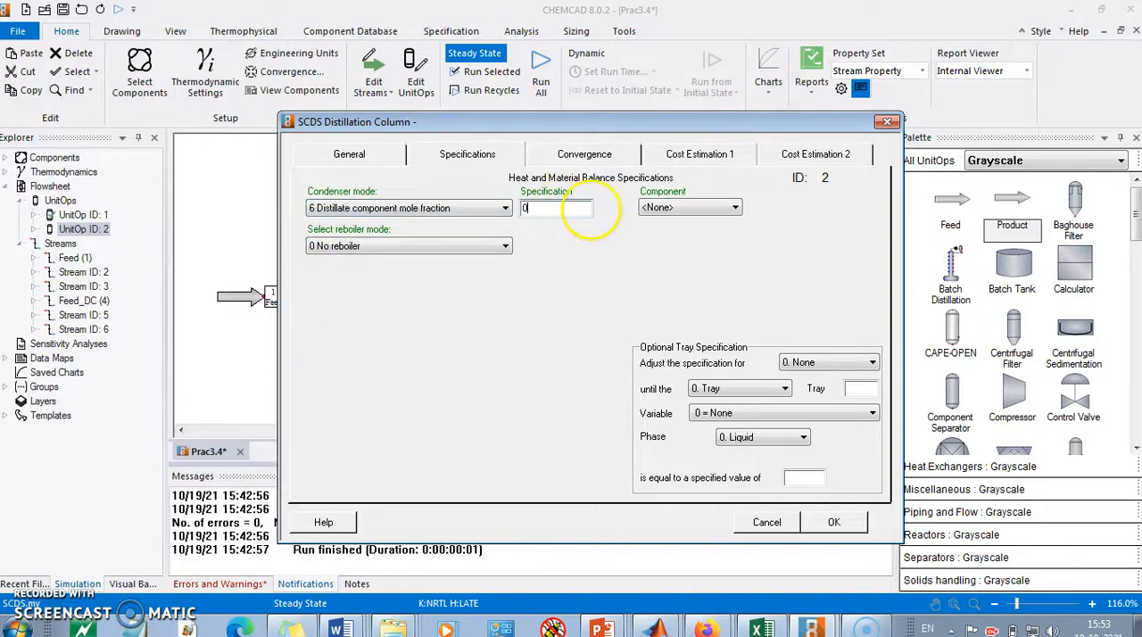
click(665, 207)
click(664, 230)
Step: Specify the reboiler by bottom component mole fraction with its value and component, and accept the SCDS column's settings
click(498, 248)
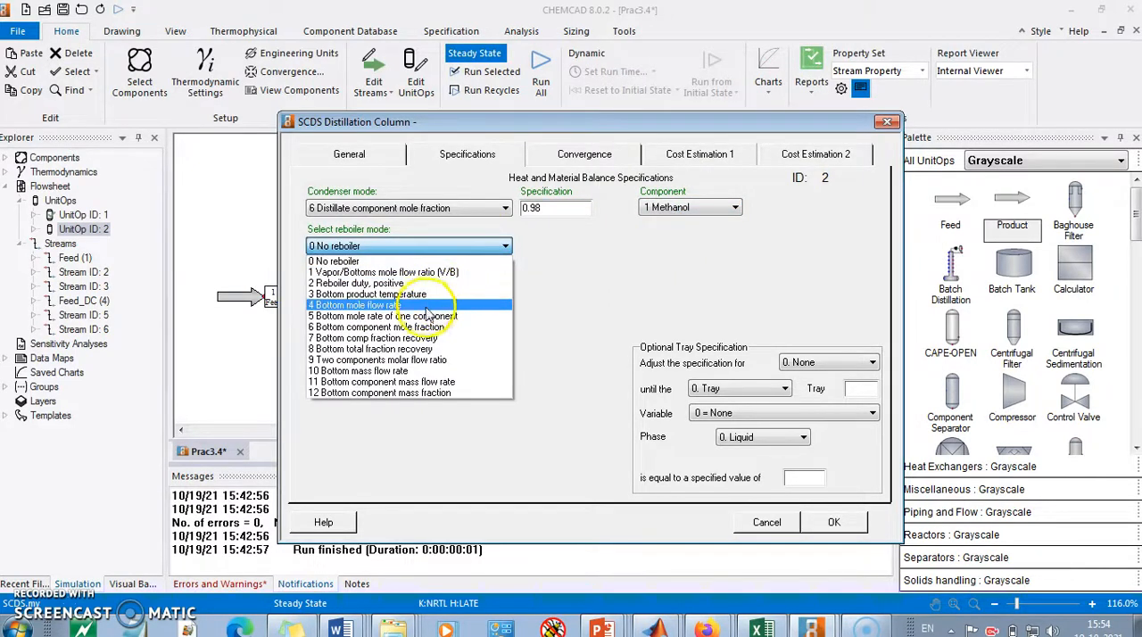
click(460, 330)
click(569, 245)
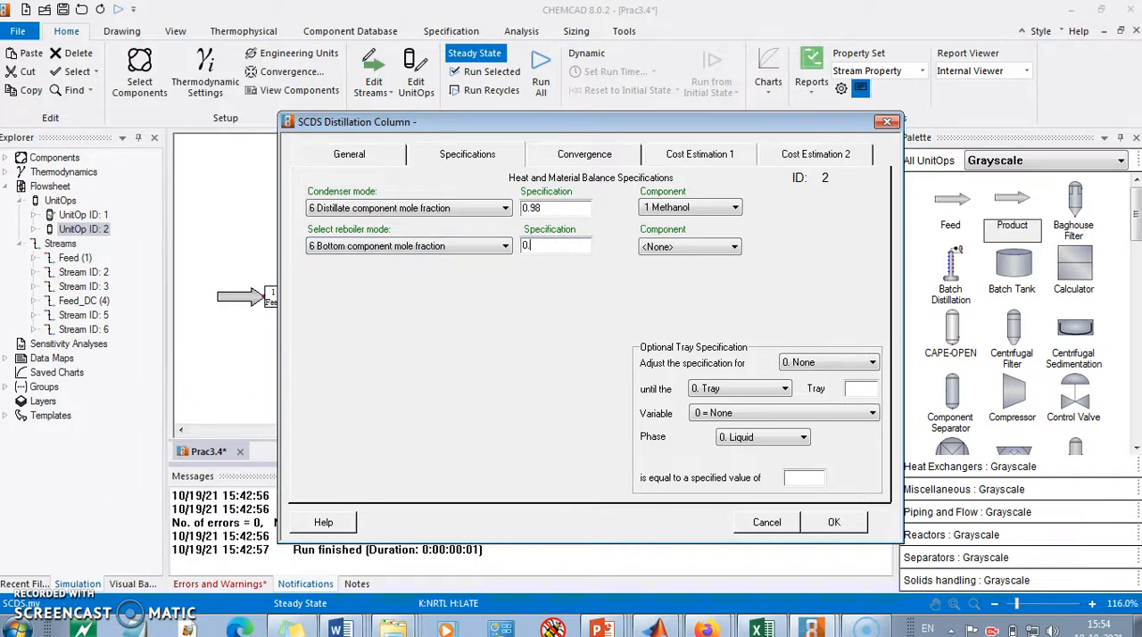
click(701, 247)
click(687, 278)
click(833, 522)
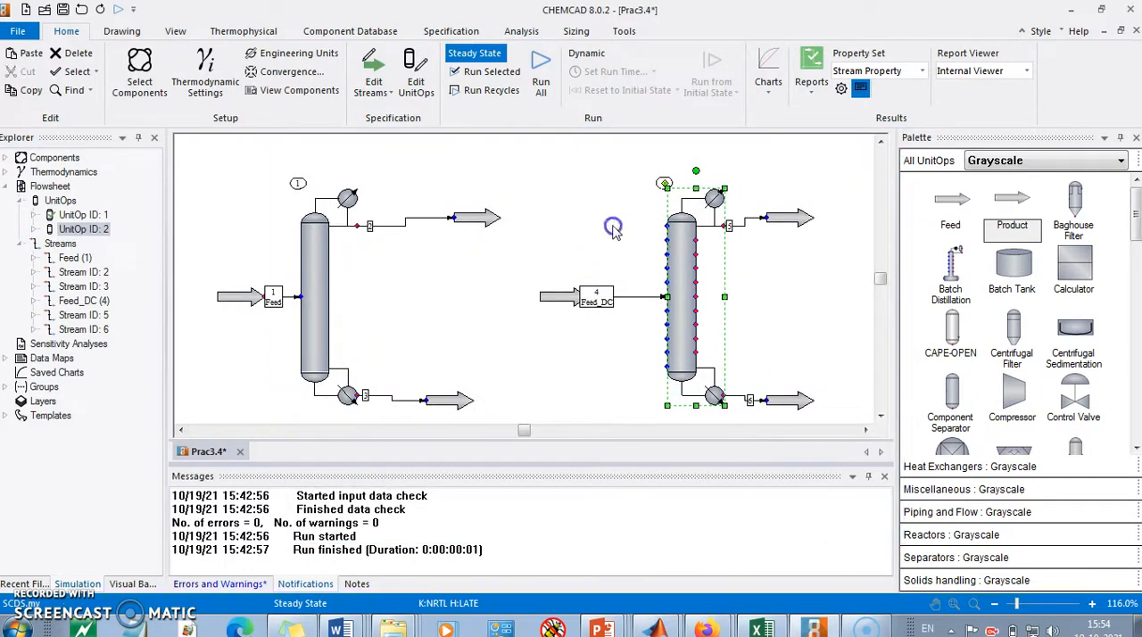
Step: Select the whole SCDS column section with its feed and product streams and run only that selection
drag(538, 153, 847, 378)
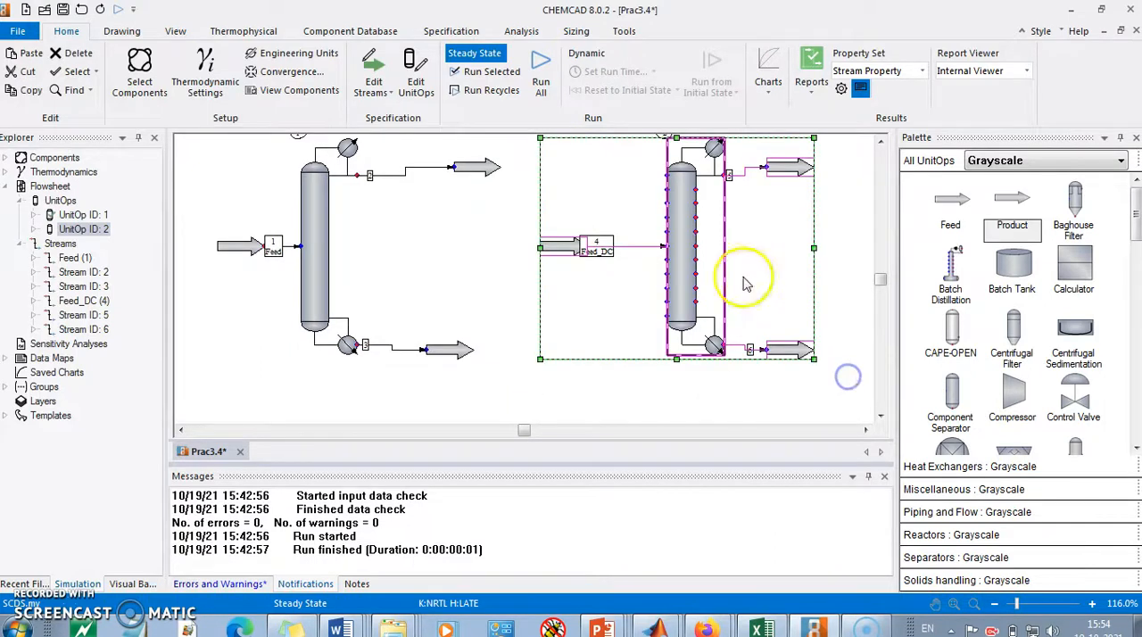
click(473, 72)
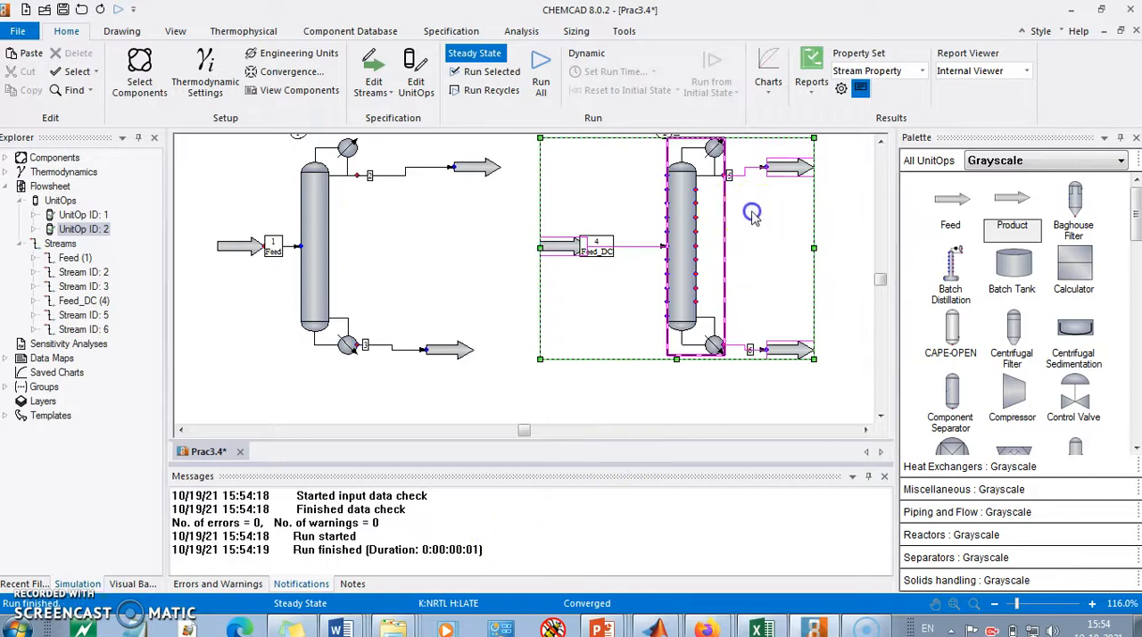
Step: Display the SCDS column's distillate stream composition in mole fractions and accept the stream settings
click(687, 214)
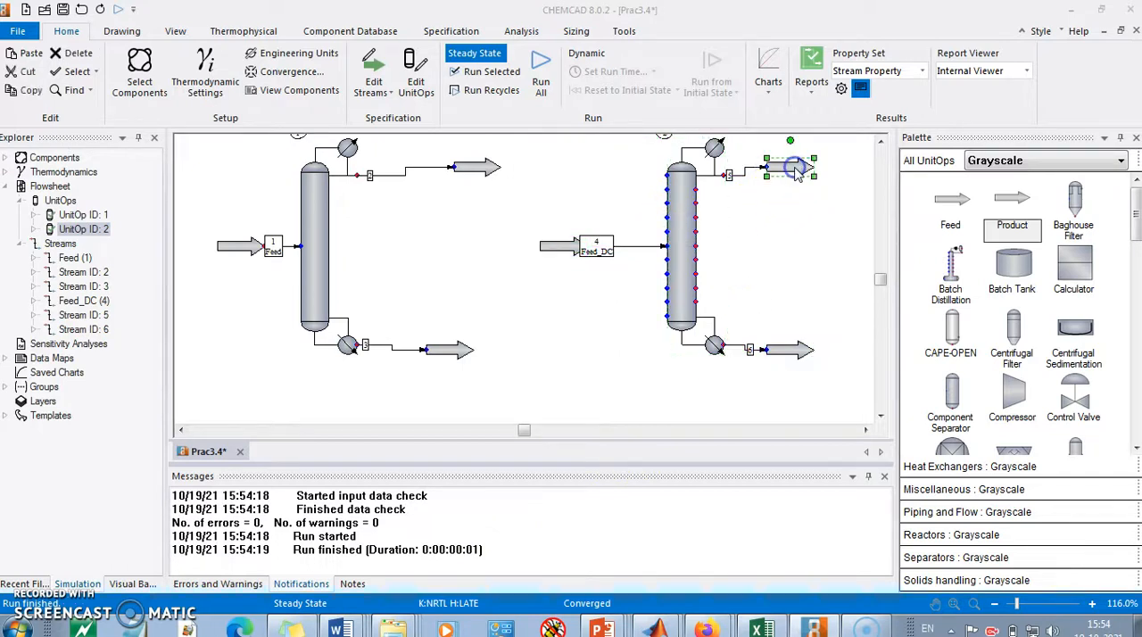
double_click(796, 170)
click(701, 327)
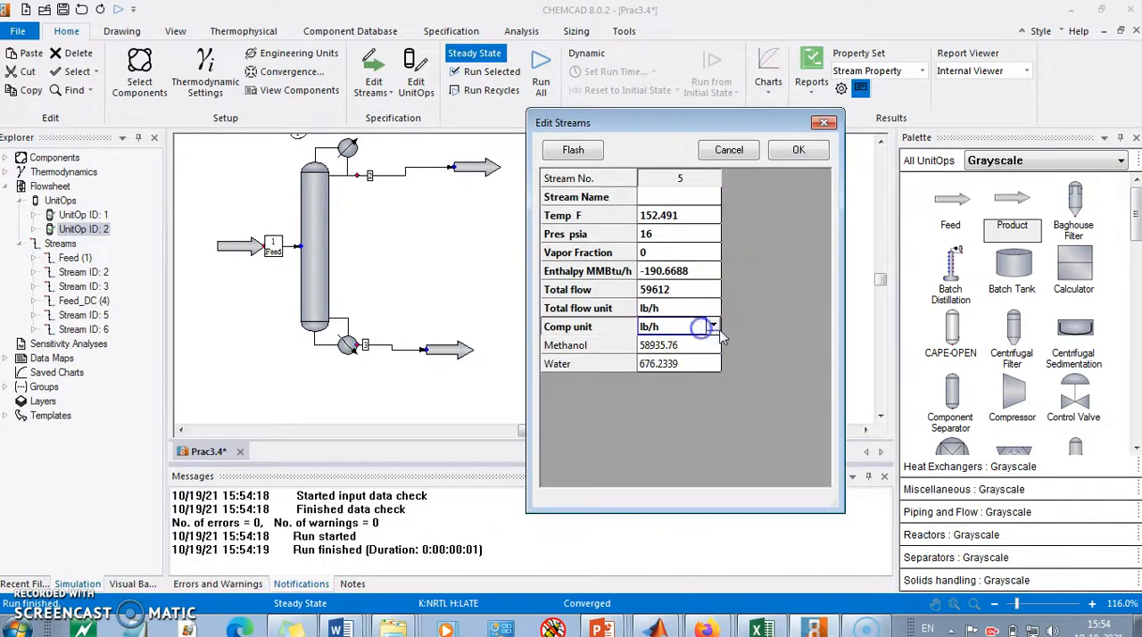
click(714, 329)
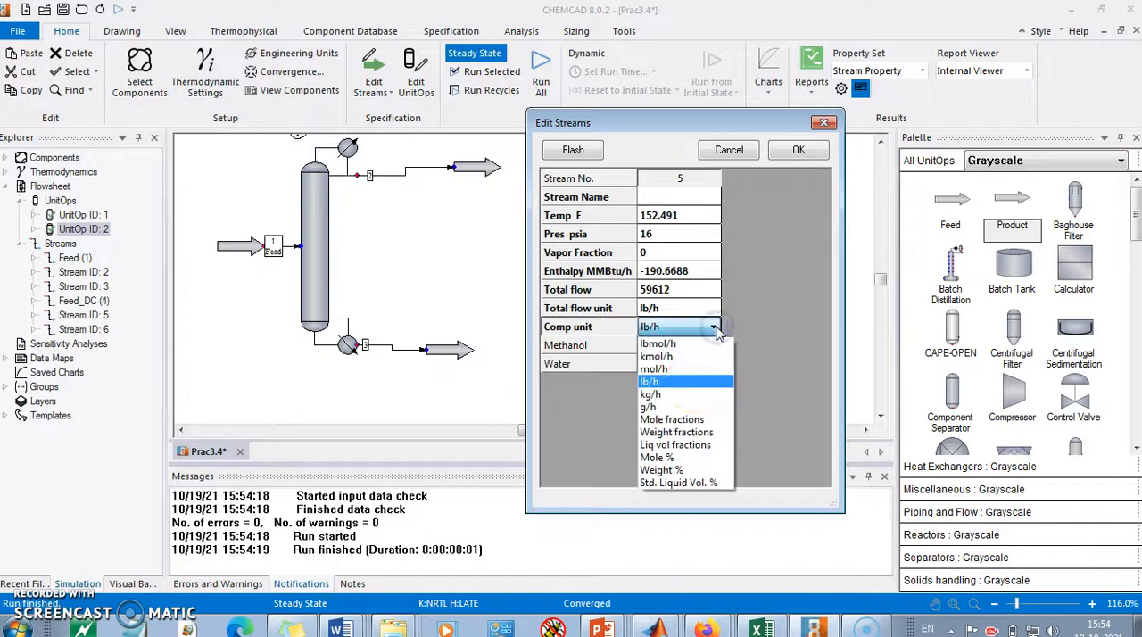
click(691, 424)
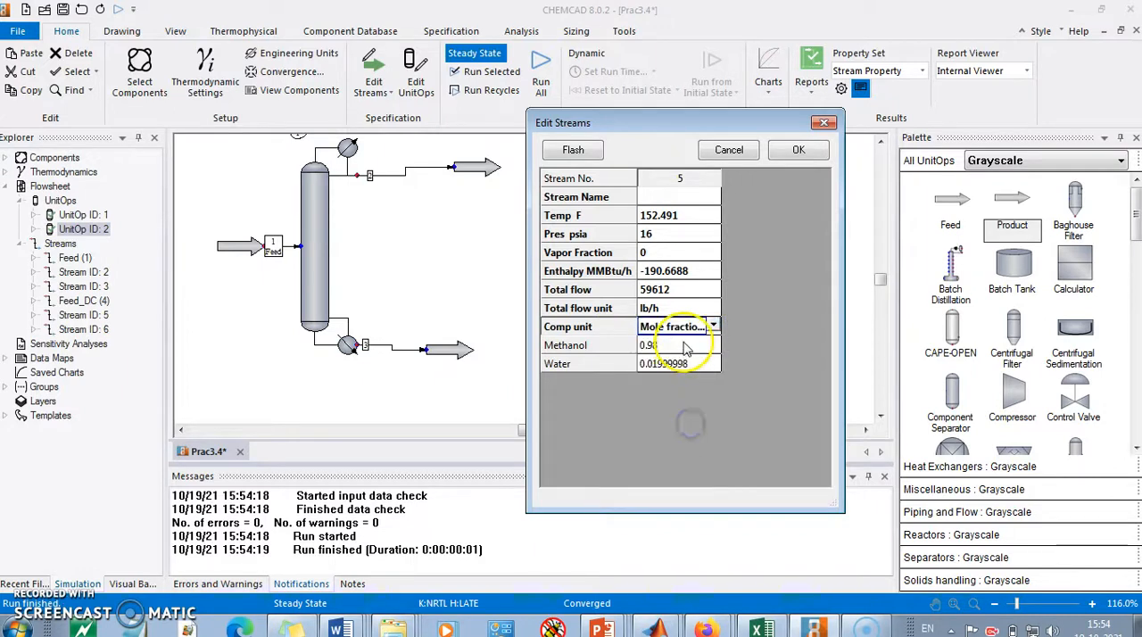
click(808, 156)
Step: Display the SCDS column's bottom product stream composition in mole fractions and accept the stream settings
double_click(798, 359)
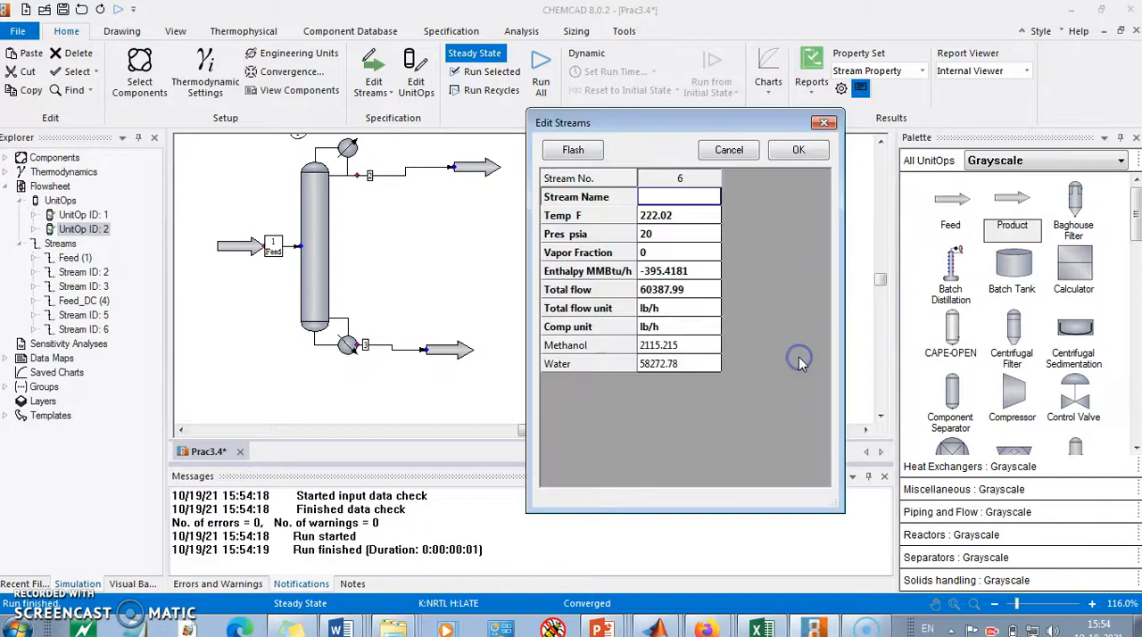
click(693, 326)
click(714, 328)
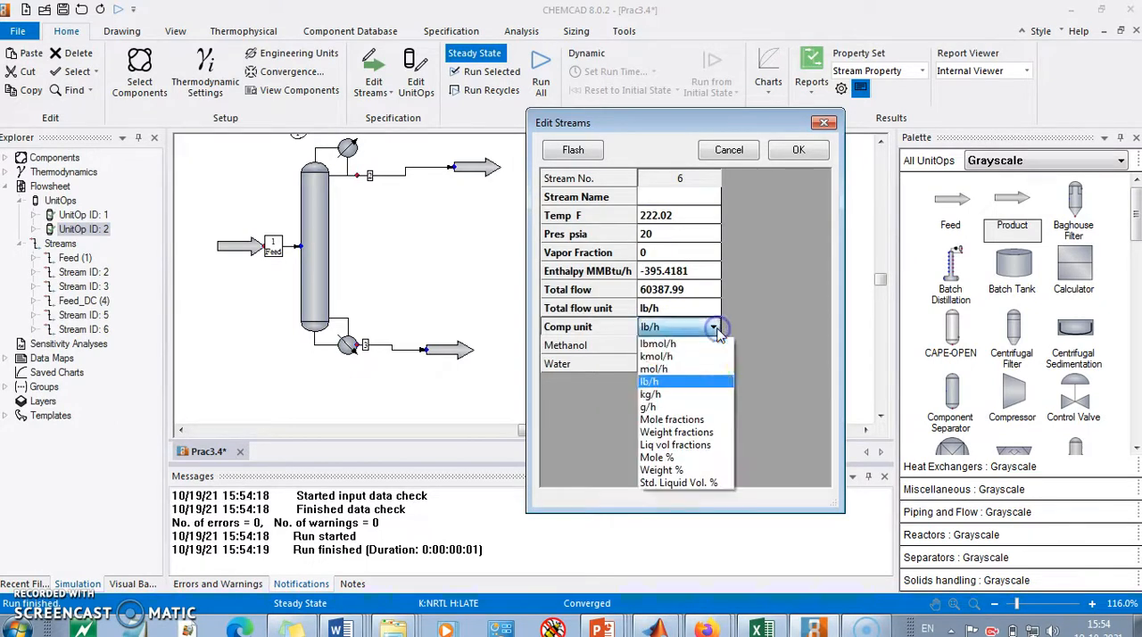
click(669, 418)
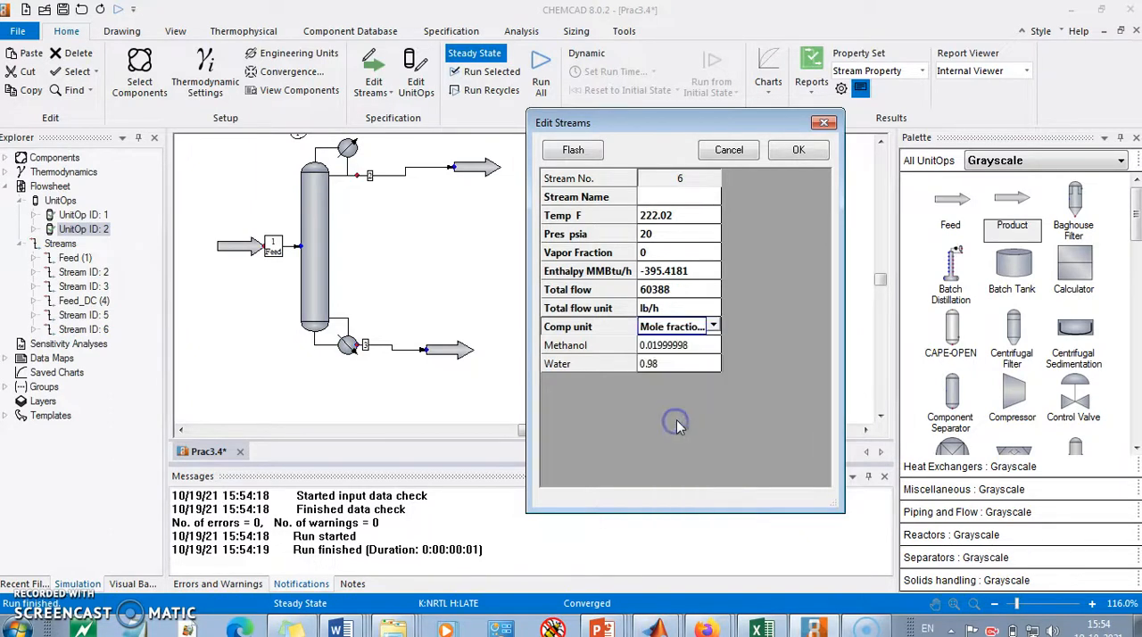
click(799, 151)
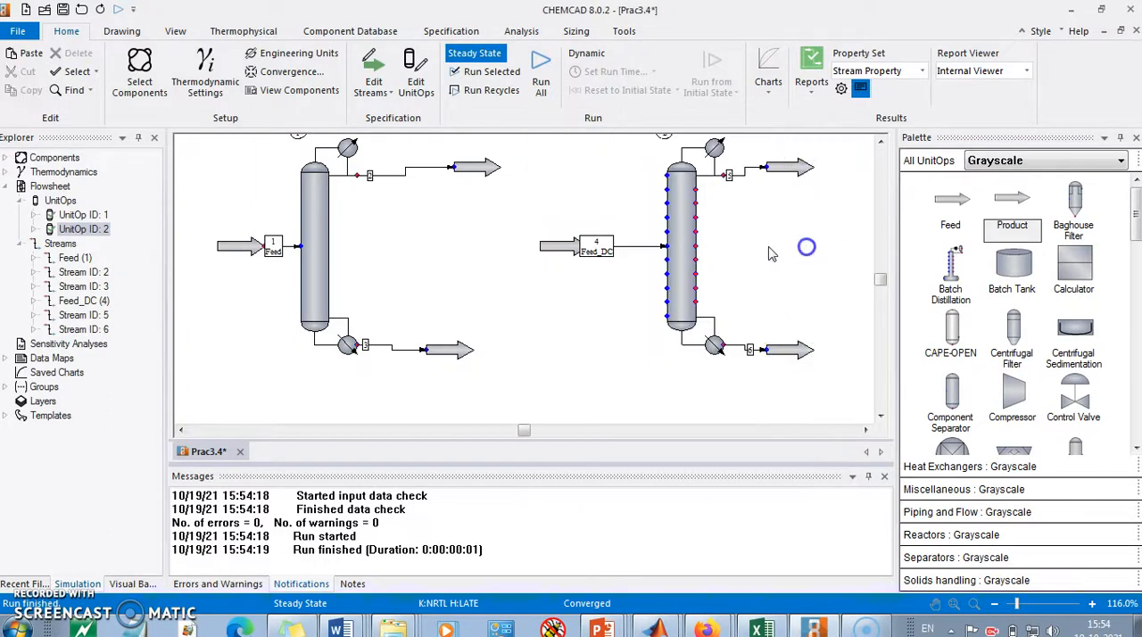
Step: Review the SCDS column's general settings and calculated convergence results, including the reflux ratio, against the problem statement slide
double_click(682, 239)
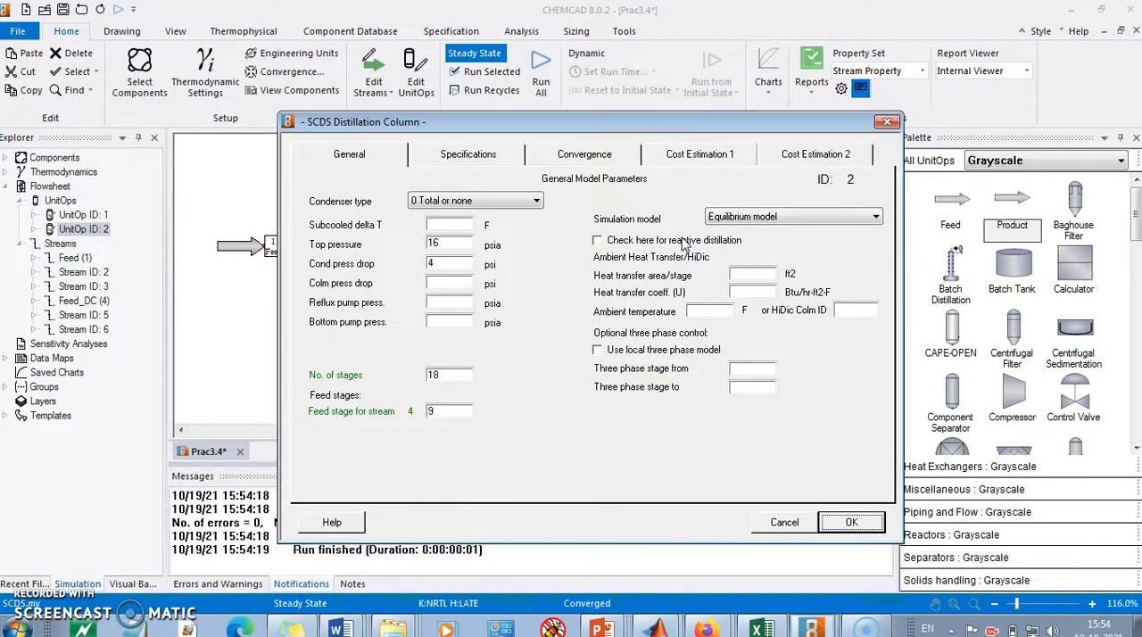
click(456, 152)
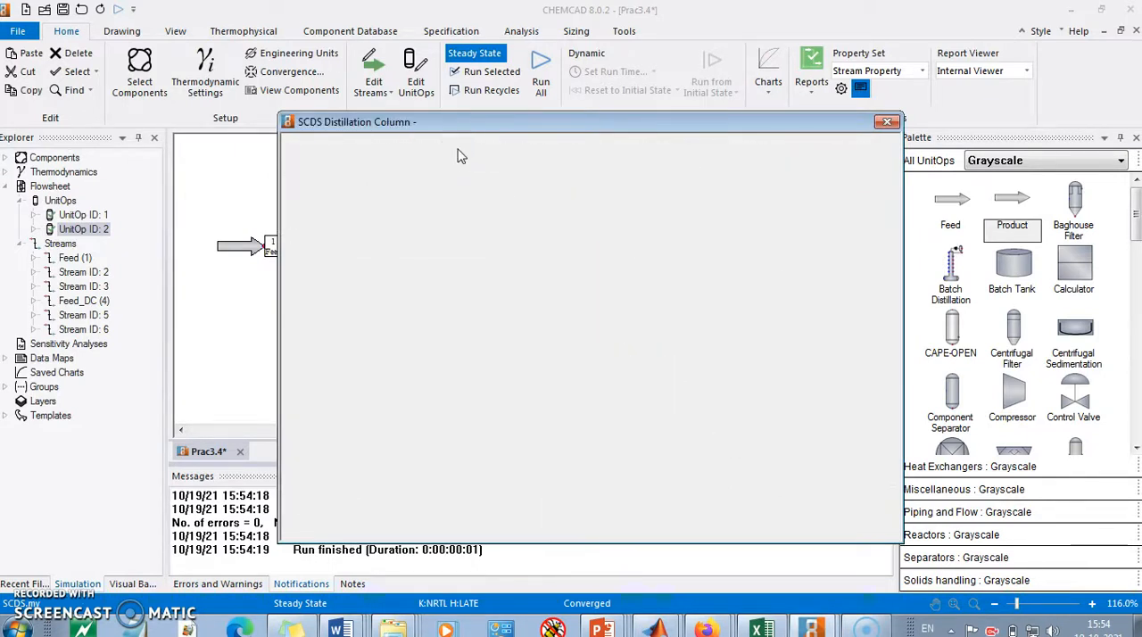
click(371, 153)
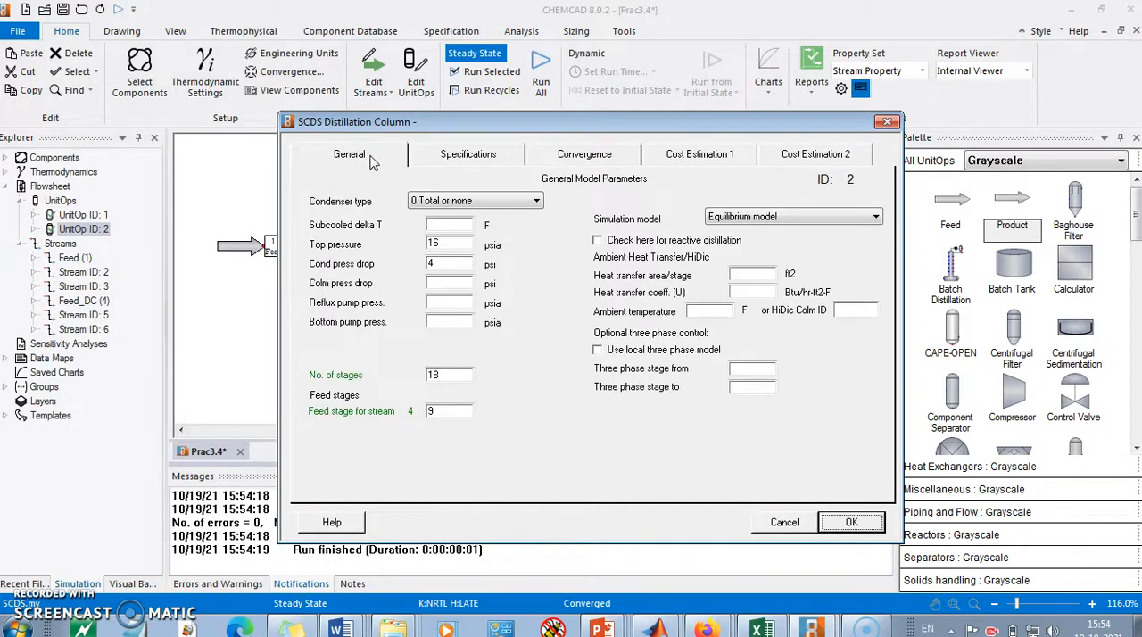
click(607, 156)
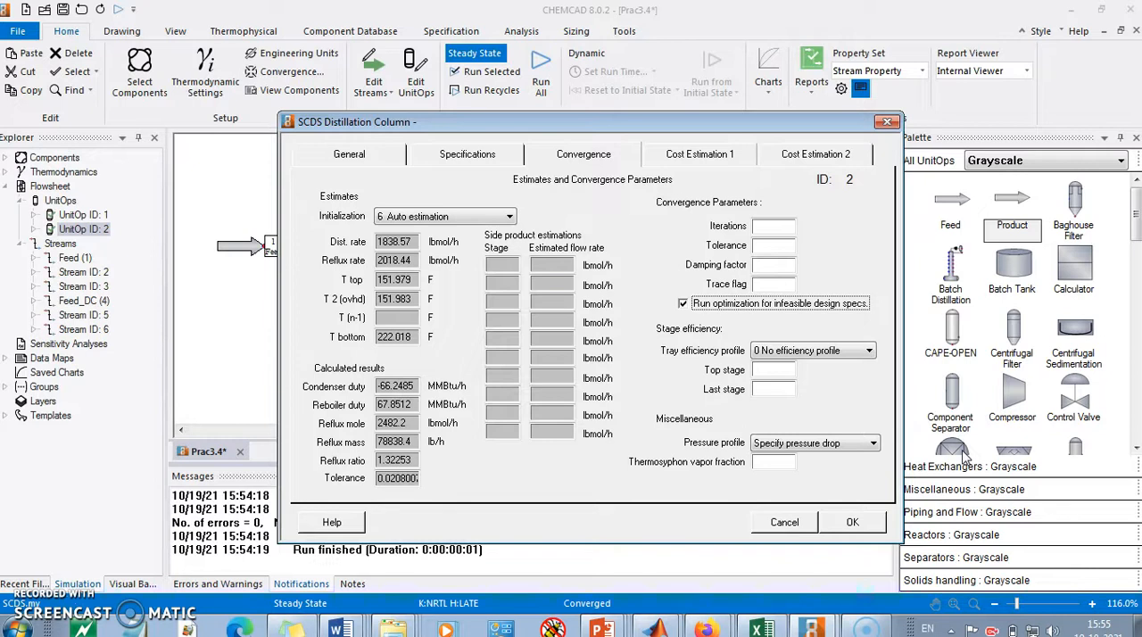
key(alt+Tab)
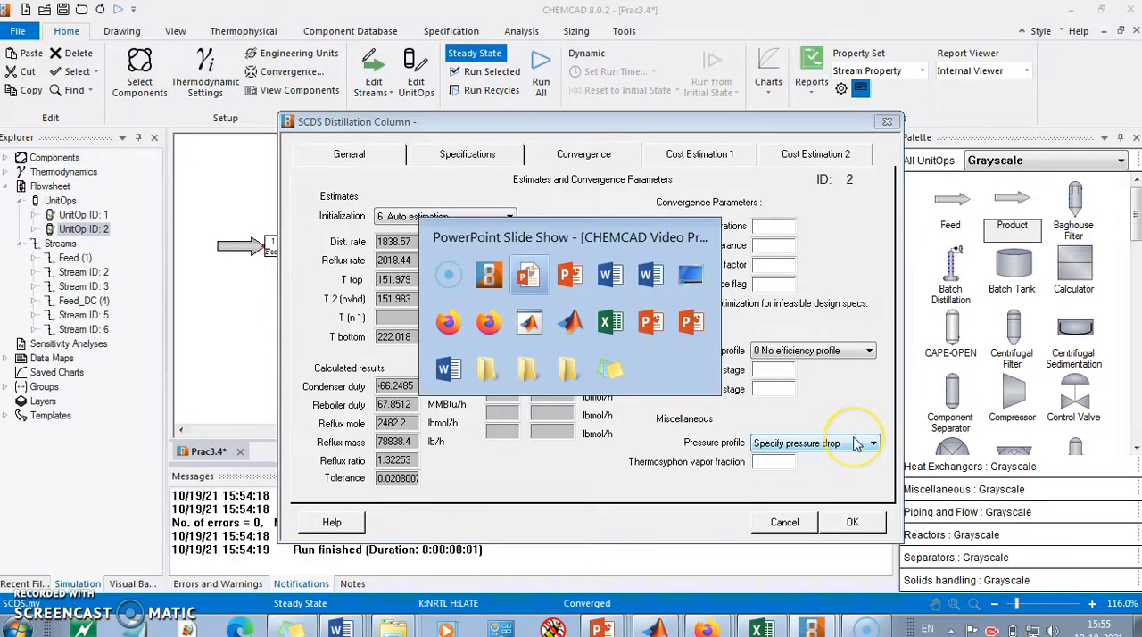
key(alt+Tab)
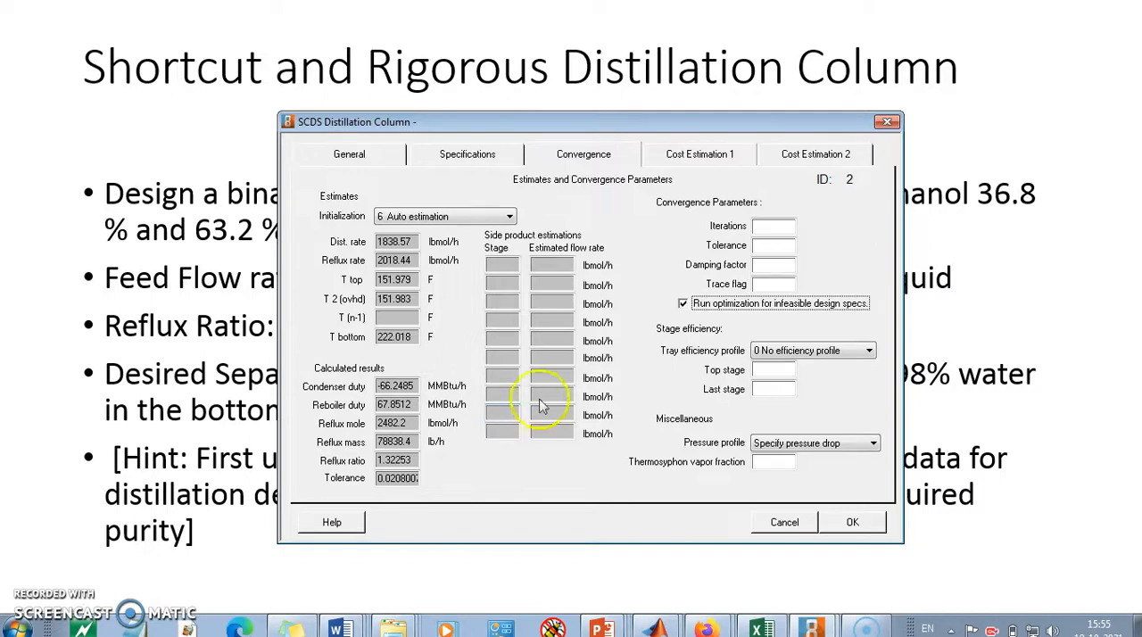
Step: Change the SCDS condenser mode to Reflux ratio (R/D) with a value of 1.3 and accept the column settings
click(474, 153)
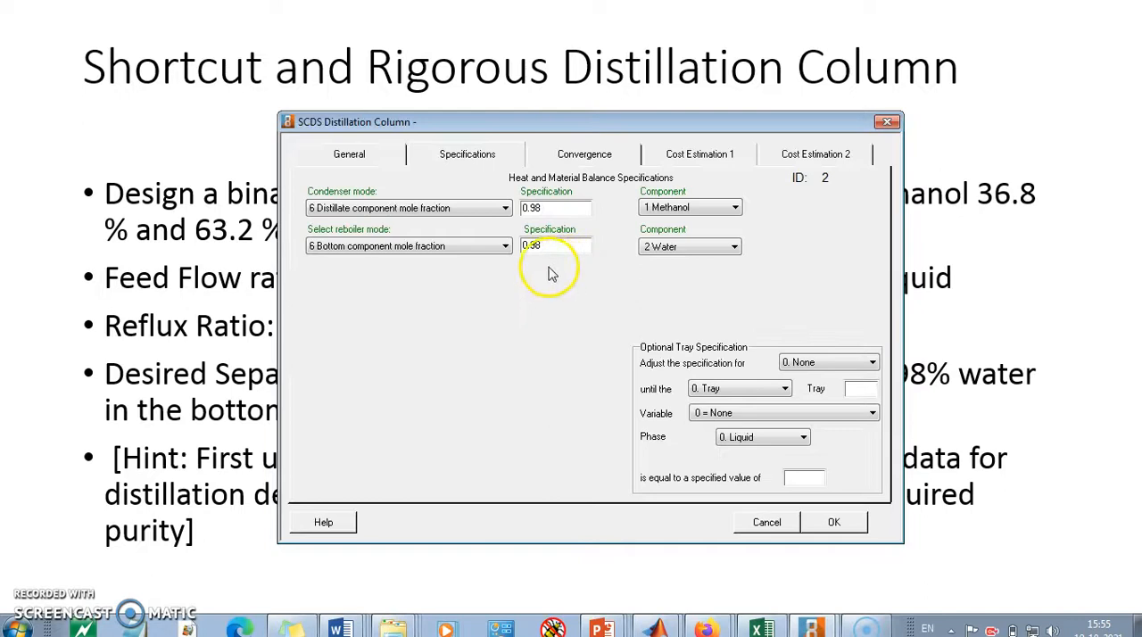
click(504, 208)
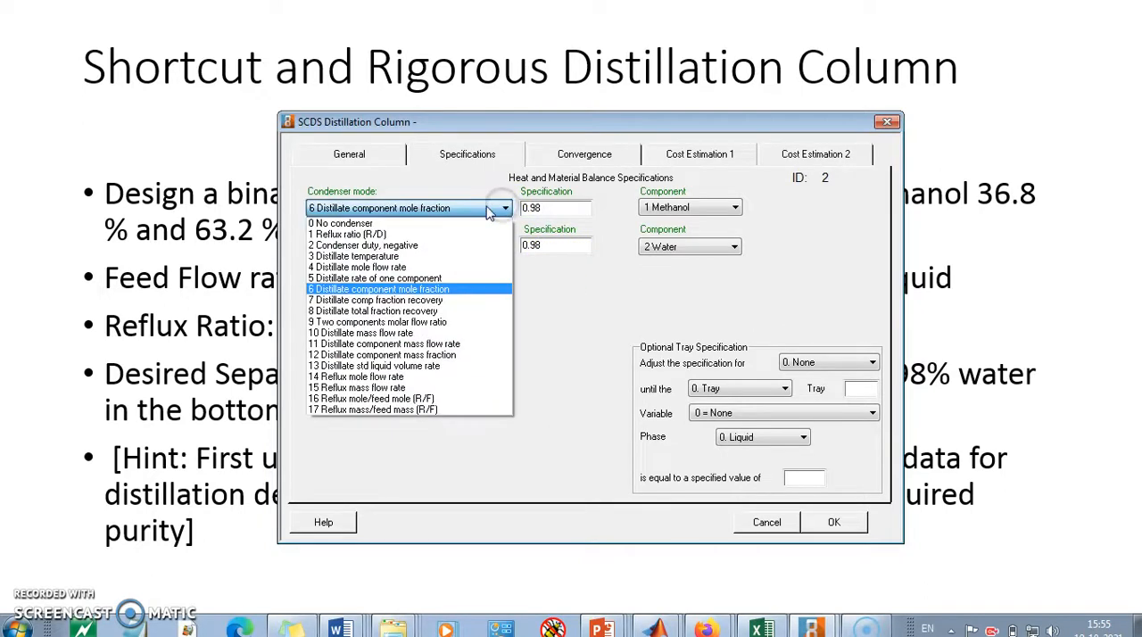
click(370, 233)
drag(566, 207, 477, 206)
text(1.3)
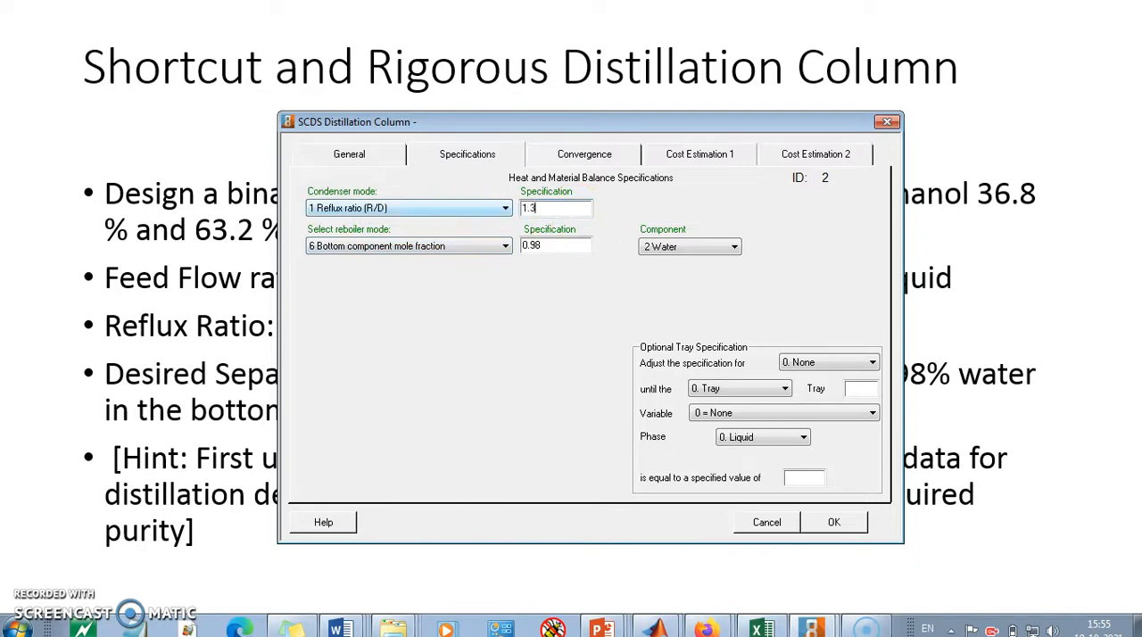
click(489, 350)
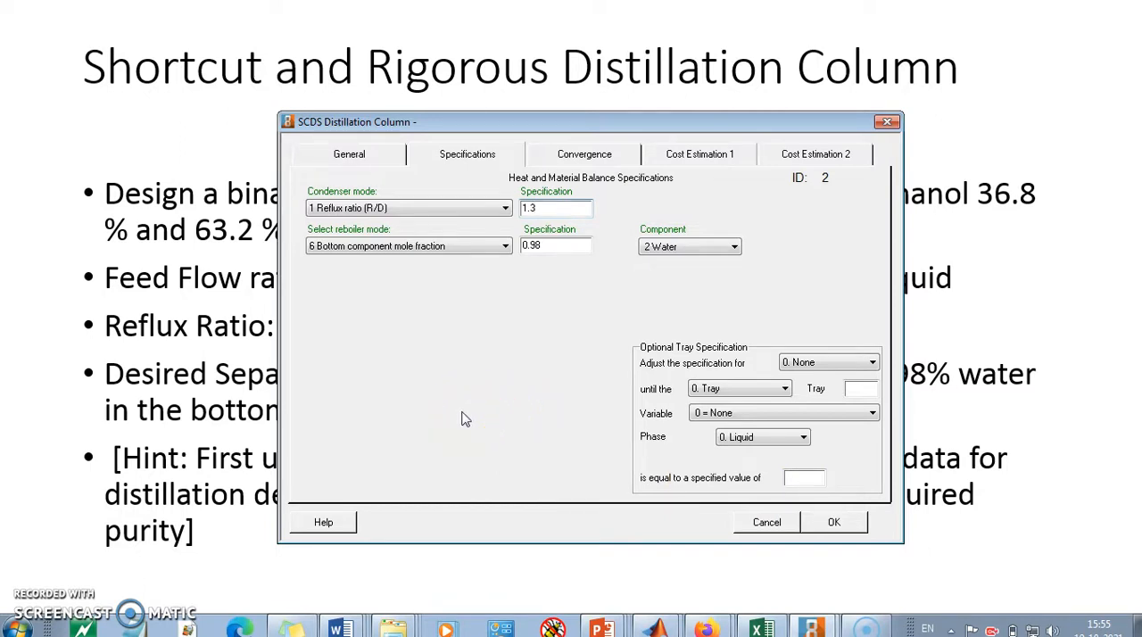
click(833, 523)
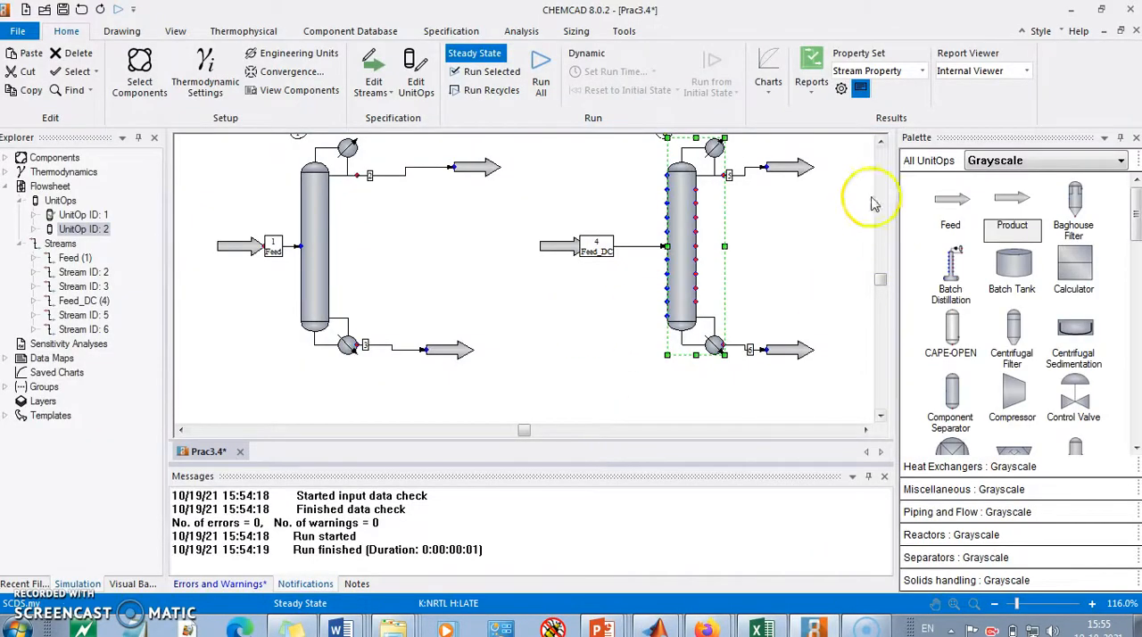
Step: Select the SCDS column section with its feed and product streams and rerun only that selection
click(881, 141)
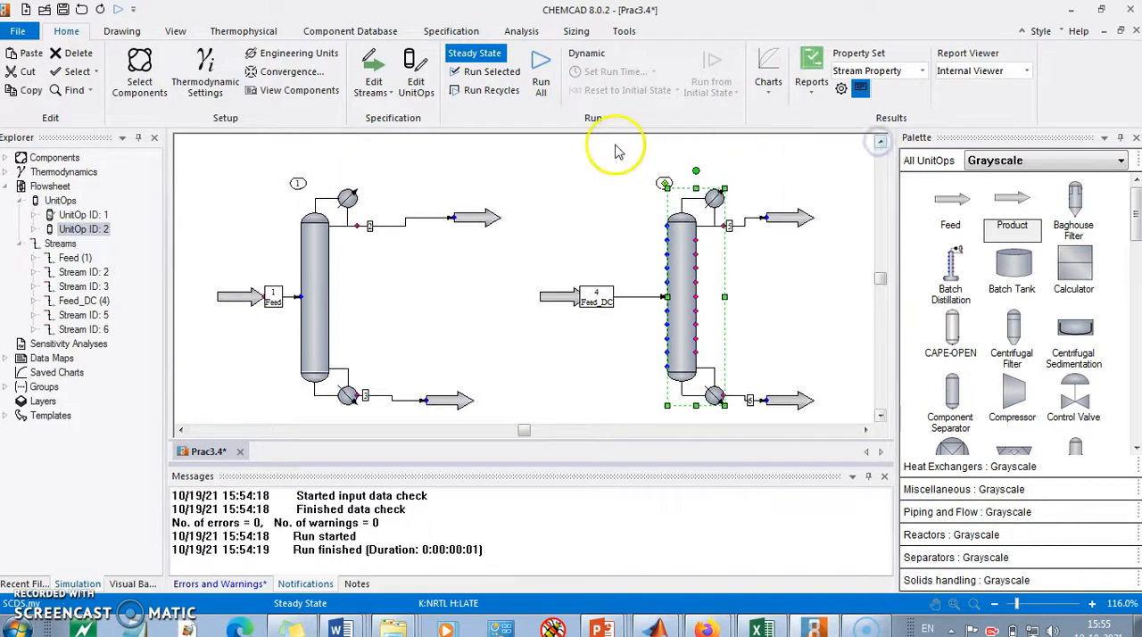
drag(509, 170, 839, 393)
click(486, 72)
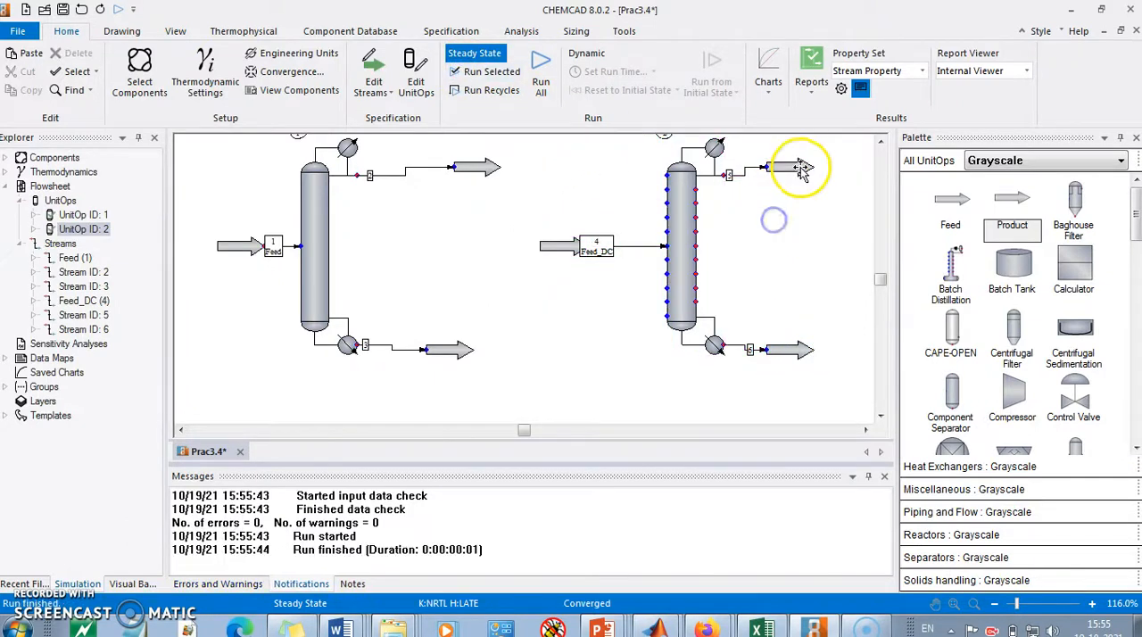
Step: Check the methanol mole fraction in the SCDS column's distillate stream
double_click(796, 165)
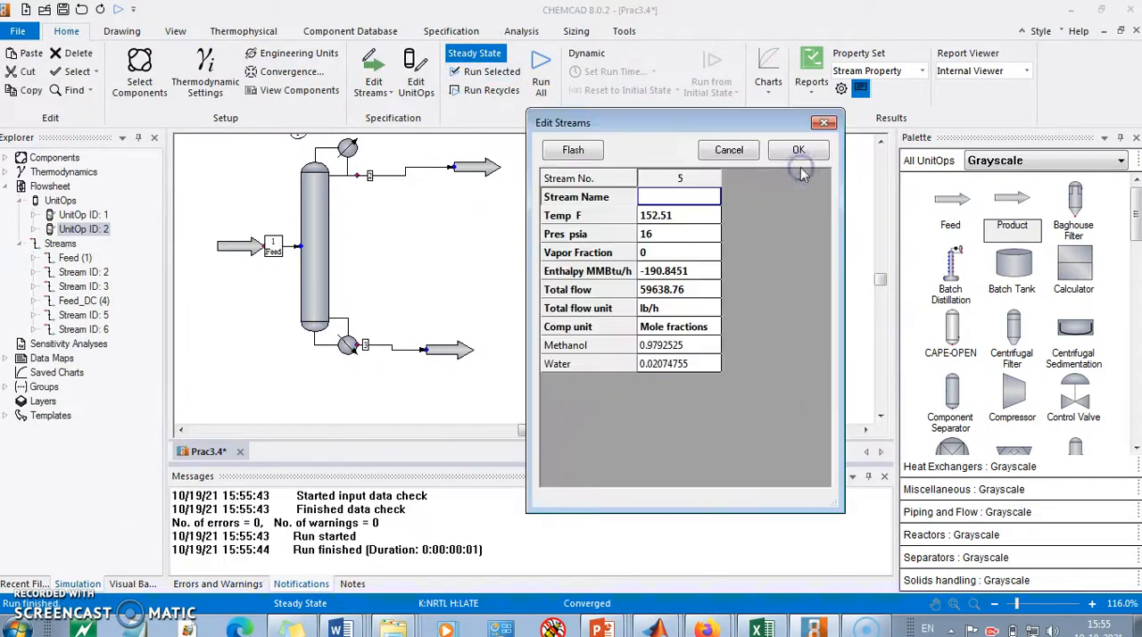
click(696, 348)
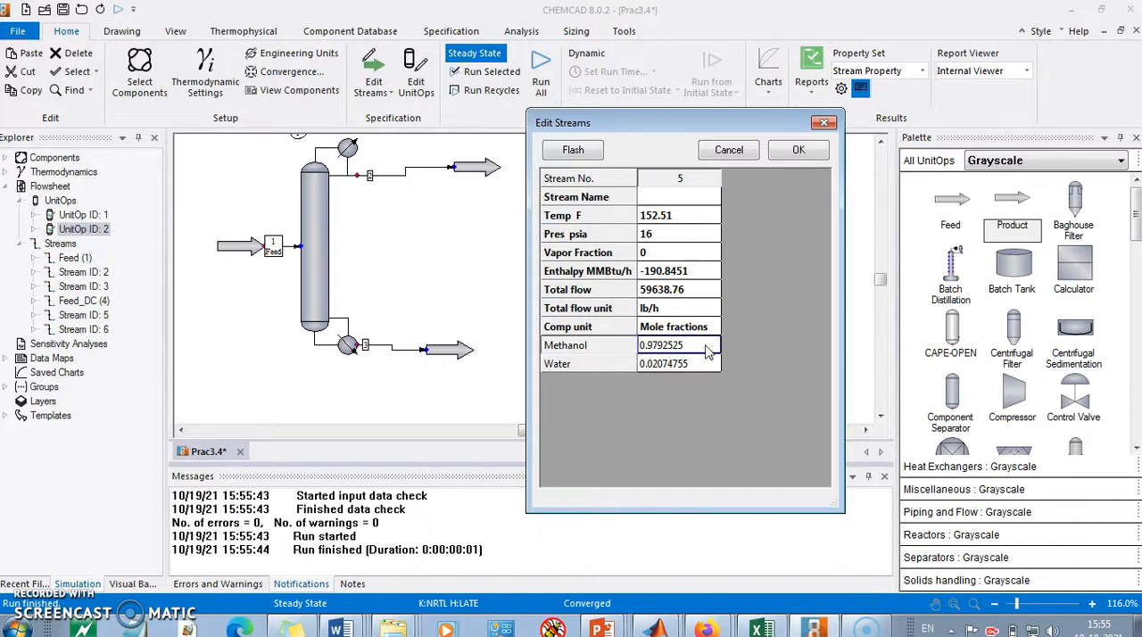
click(794, 149)
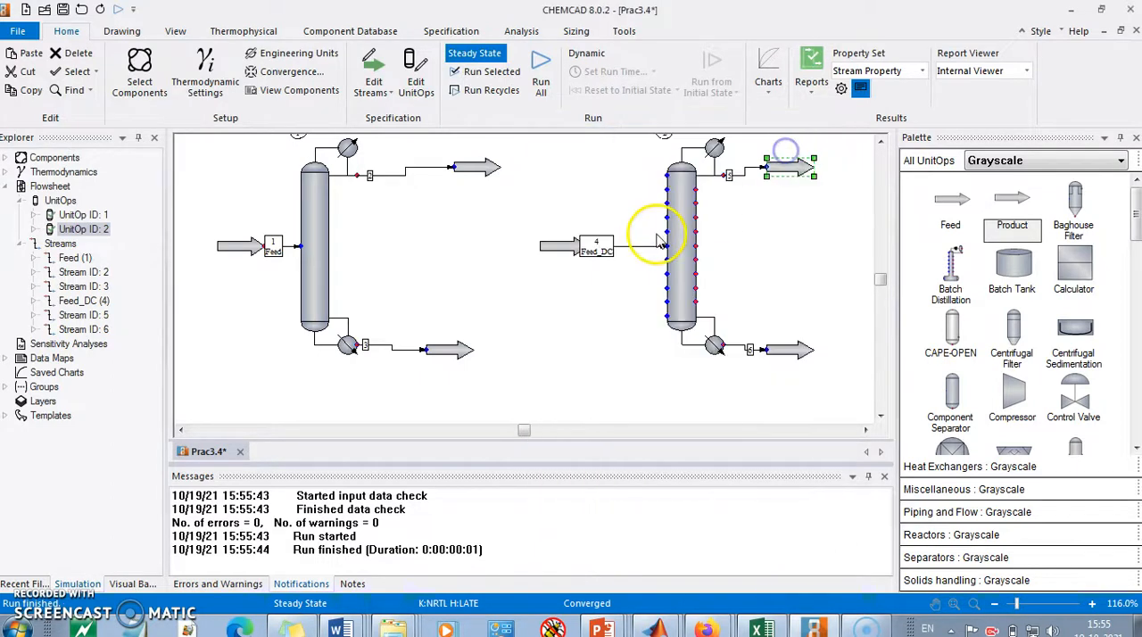
Step: Review the SCDS column's available condenser and reboiler modes, keeping Reflux ratio (R/D) and Bottom component mole fraction, and accept the settings
double_click(683, 239)
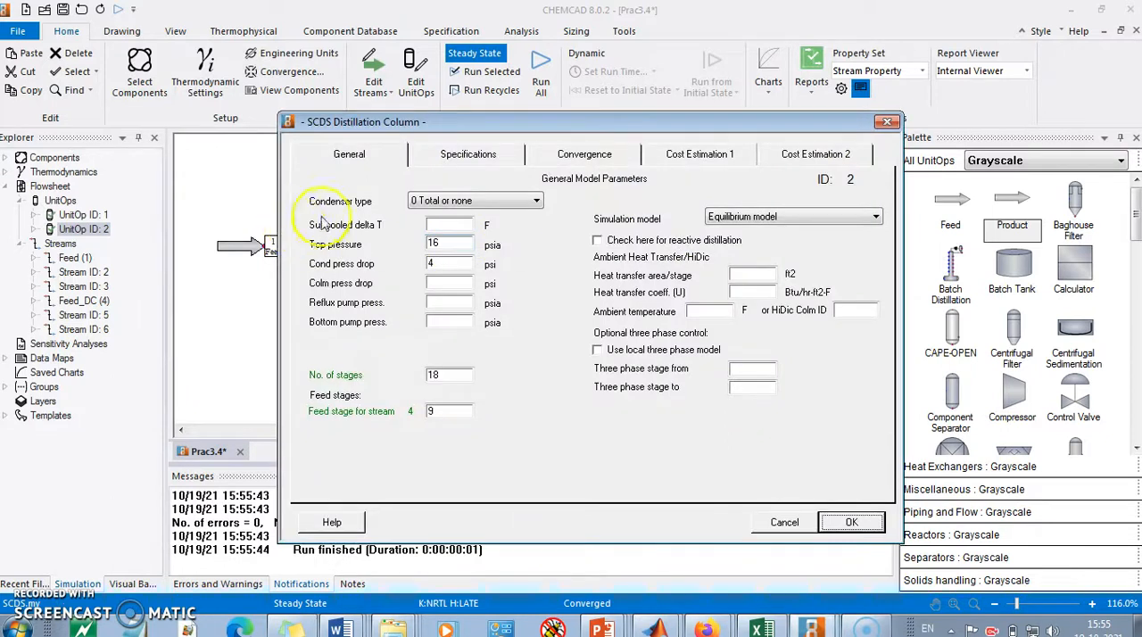
click(466, 157)
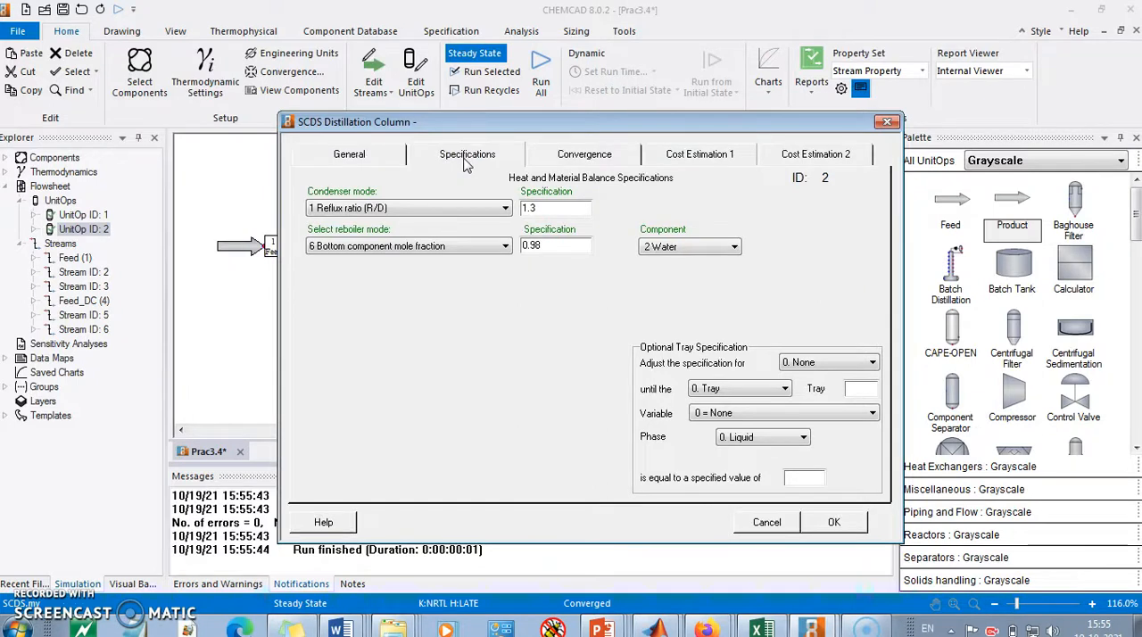
click(460, 207)
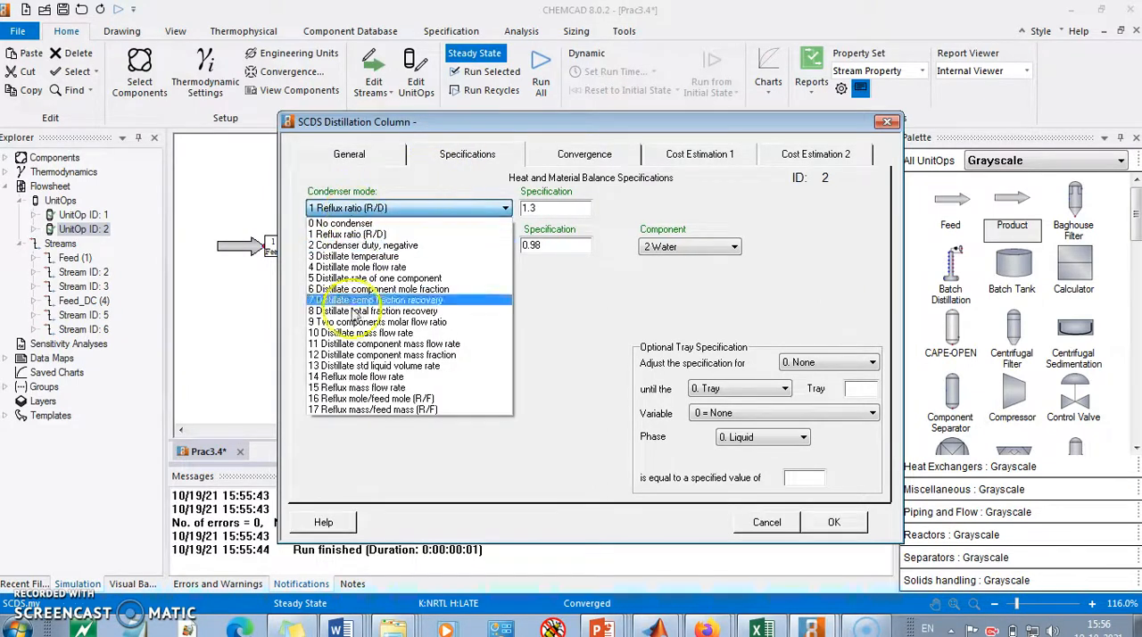
click(373, 233)
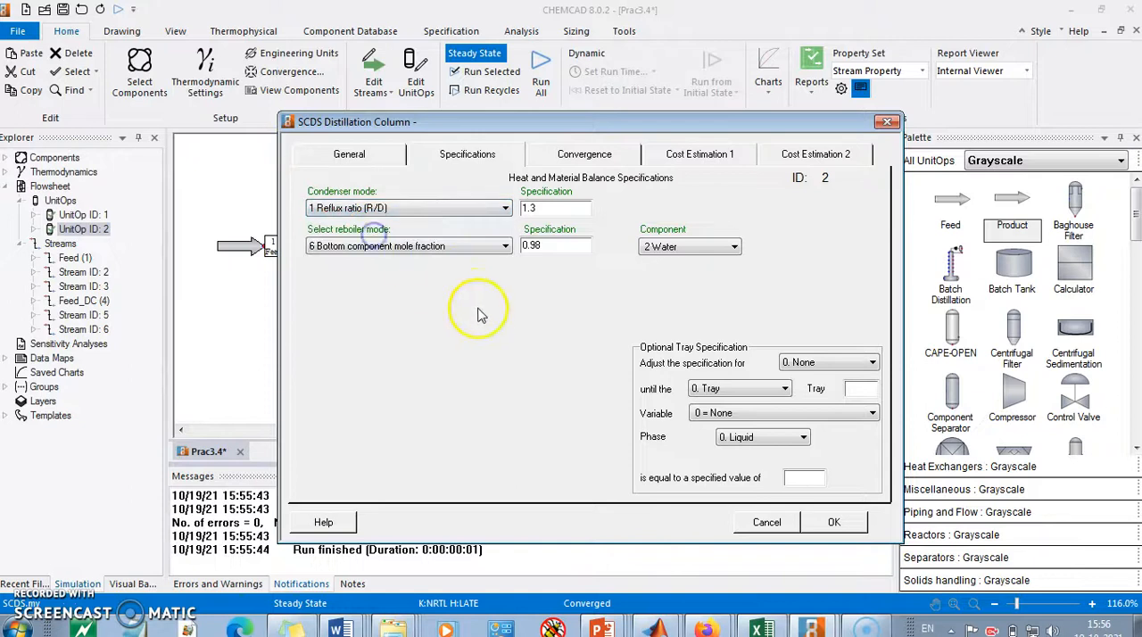
click(504, 246)
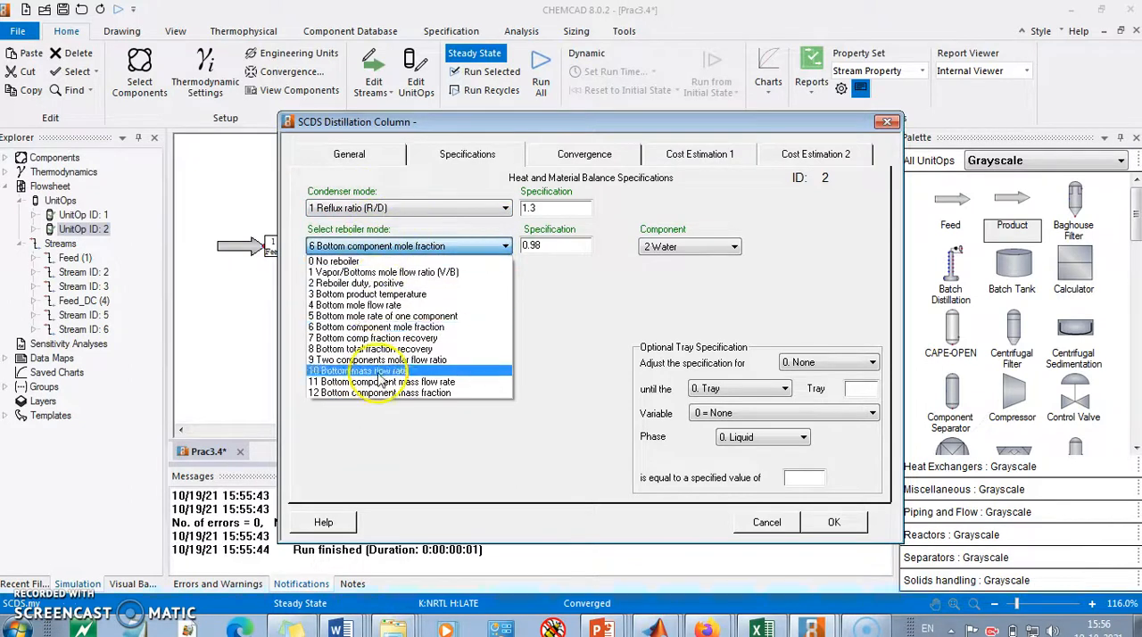
click(420, 327)
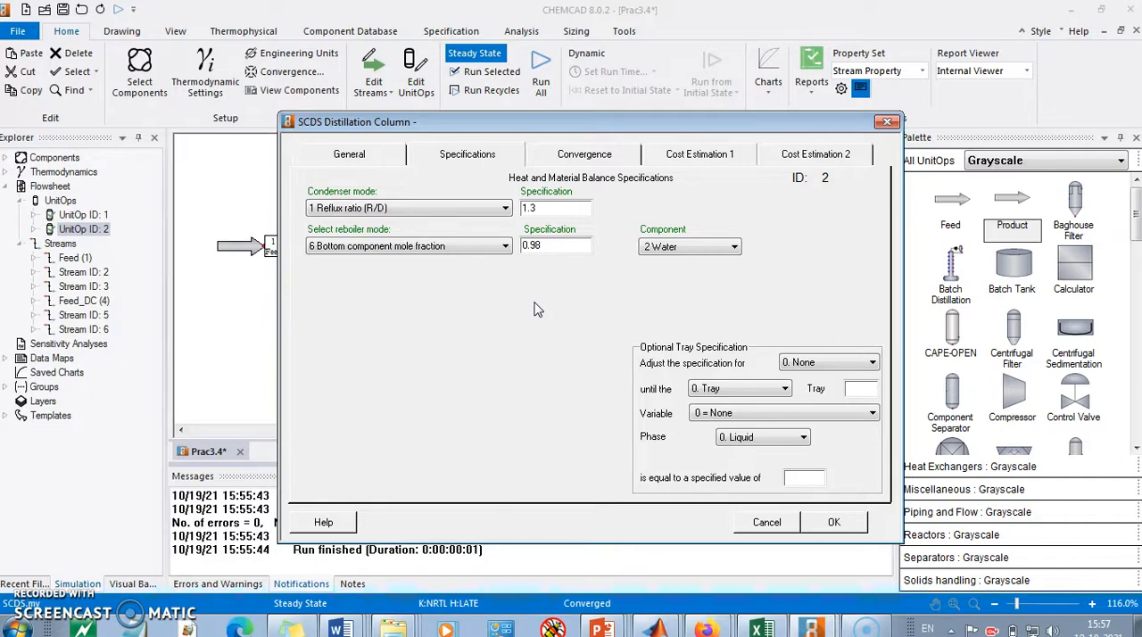
click(750, 309)
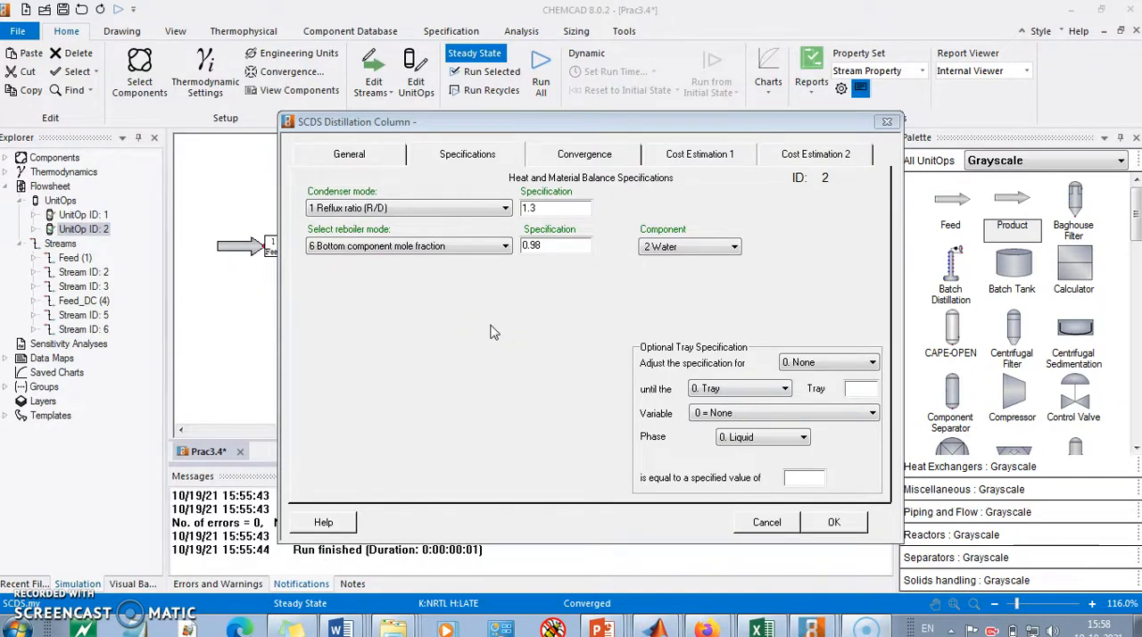
click(833, 522)
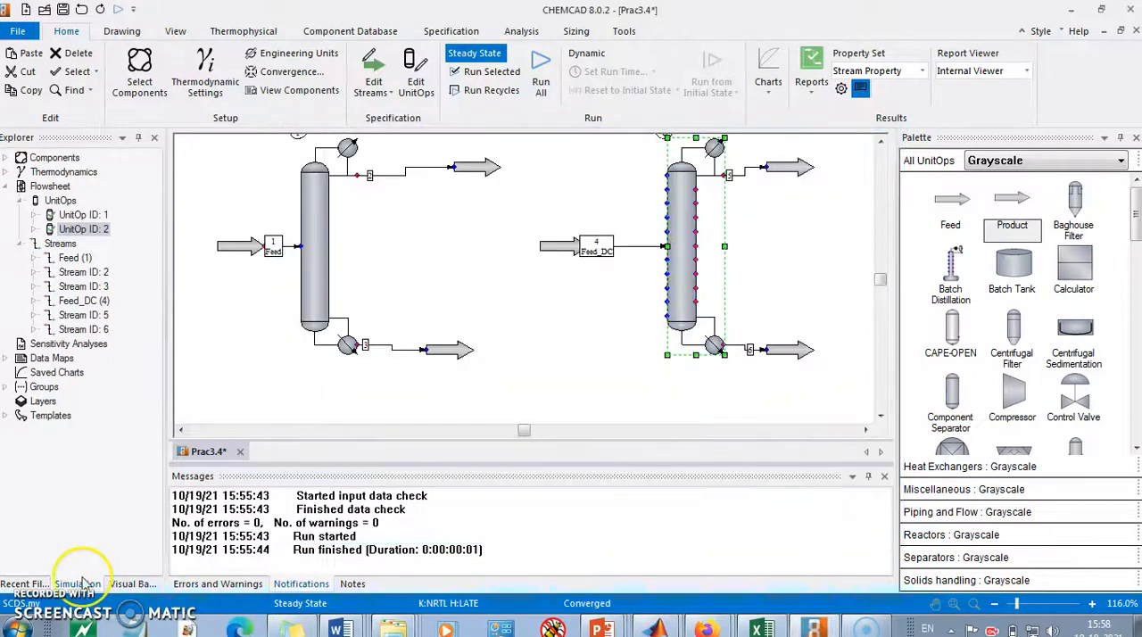